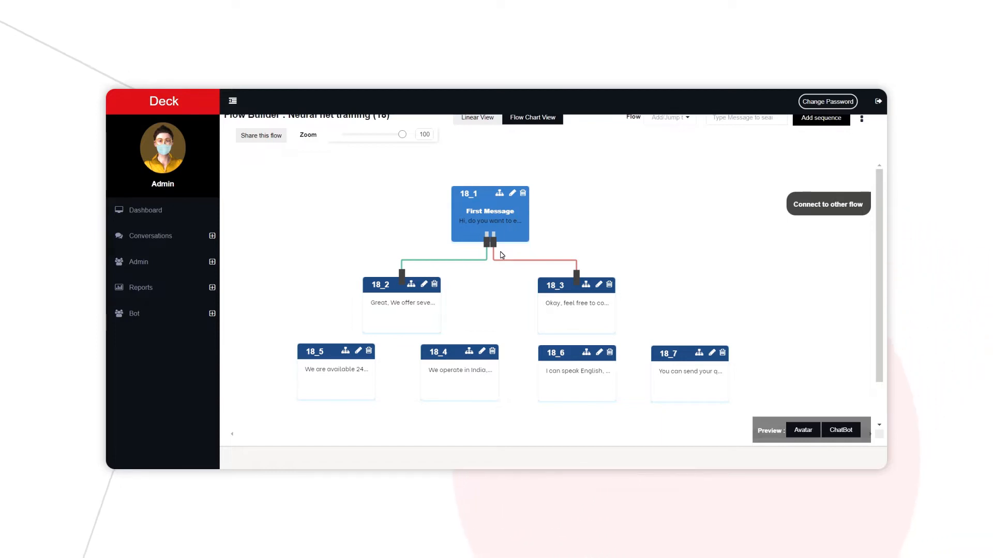
Step: Examine sequence 18_1's bot message, response type, neural net and intents in its edit form, then close the form
{"action": "left_click", "coordinate": [510, 207]}
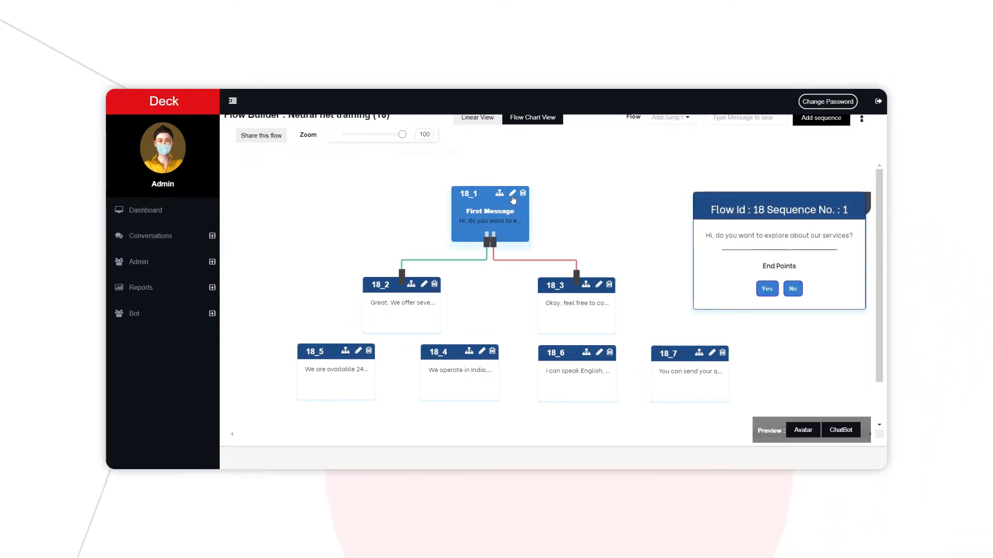
{"action": "left_click", "coordinate": [512, 194]}
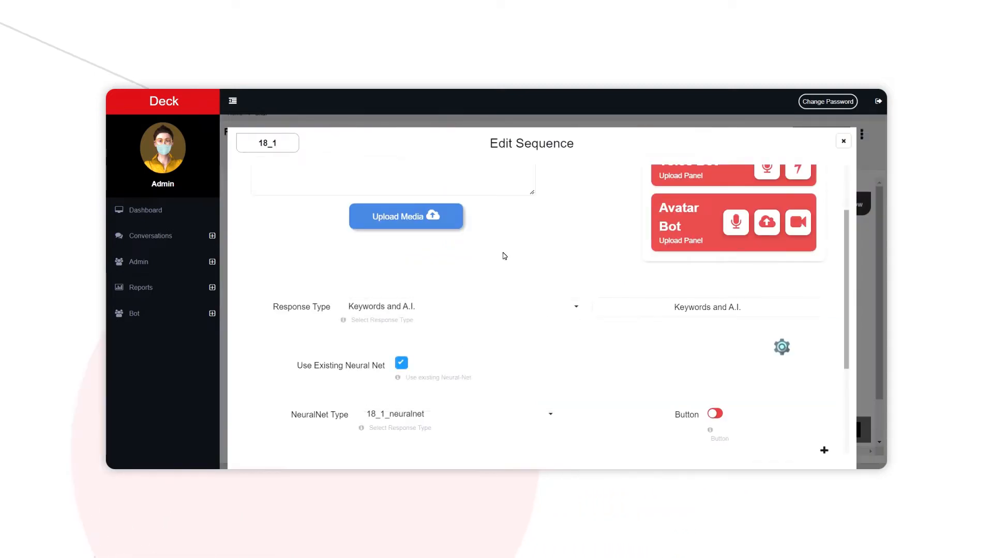
{"action": "scroll", "coordinate": [505, 256], "scroll_direction": "down", "scroll_amount": 2}
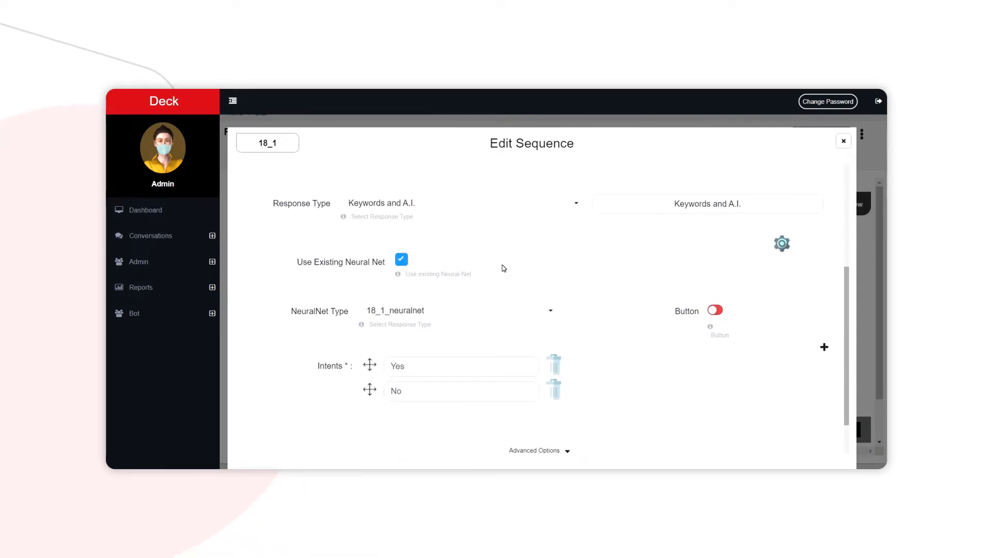
{"action": "scroll", "coordinate": [504, 268], "scroll_direction": "up", "scroll_amount": 4}
{"action": "scroll", "coordinate": [504, 269], "scroll_direction": "down", "scroll_amount": 3}
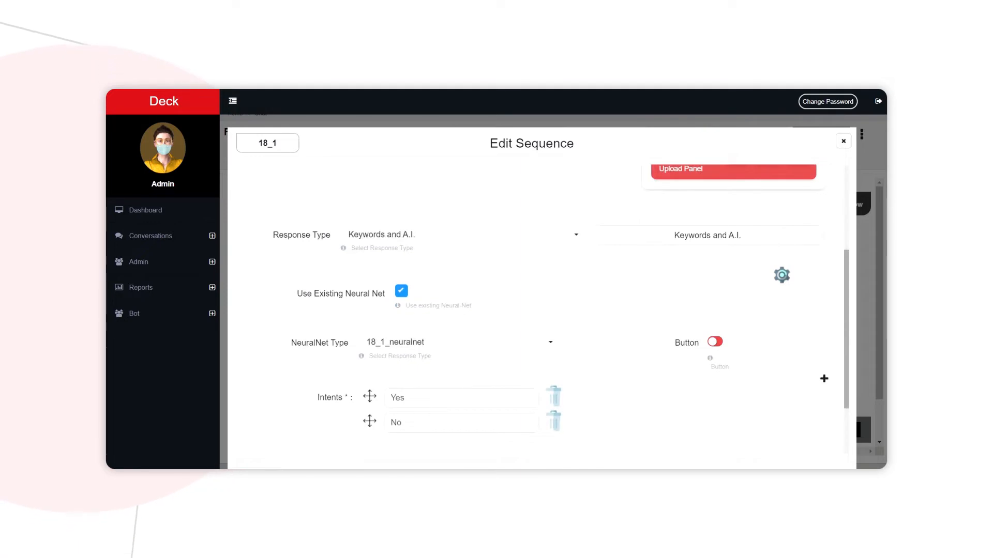
{"action": "scroll", "coordinate": [501, 266], "scroll_direction": "down", "scroll_amount": 2}
{"action": "scroll", "coordinate": [501, 266], "scroll_direction": "up", "scroll_amount": 4}
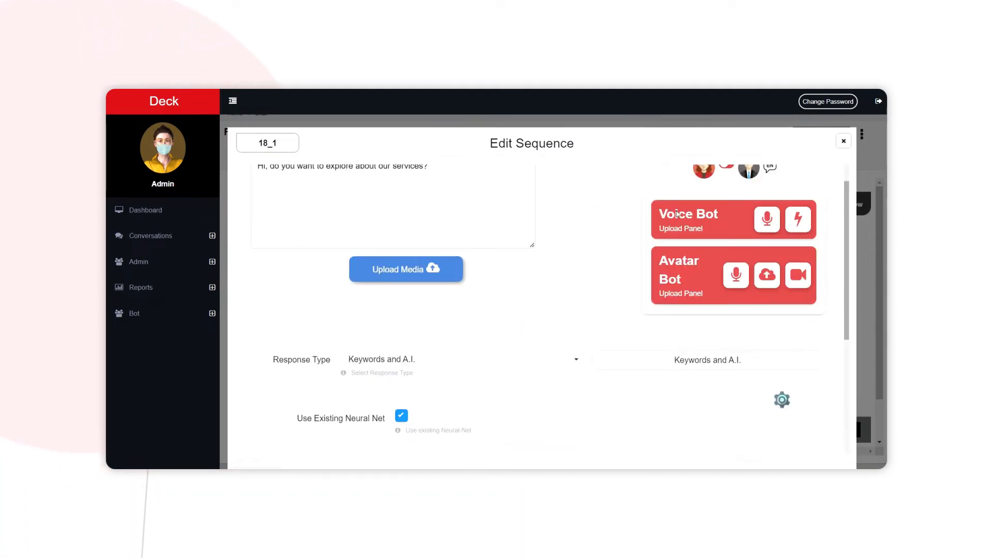
{"action": "scroll", "coordinate": [588, 262], "scroll_direction": "up", "scroll_amount": 1}
{"action": "left_click", "coordinate": [844, 142]}
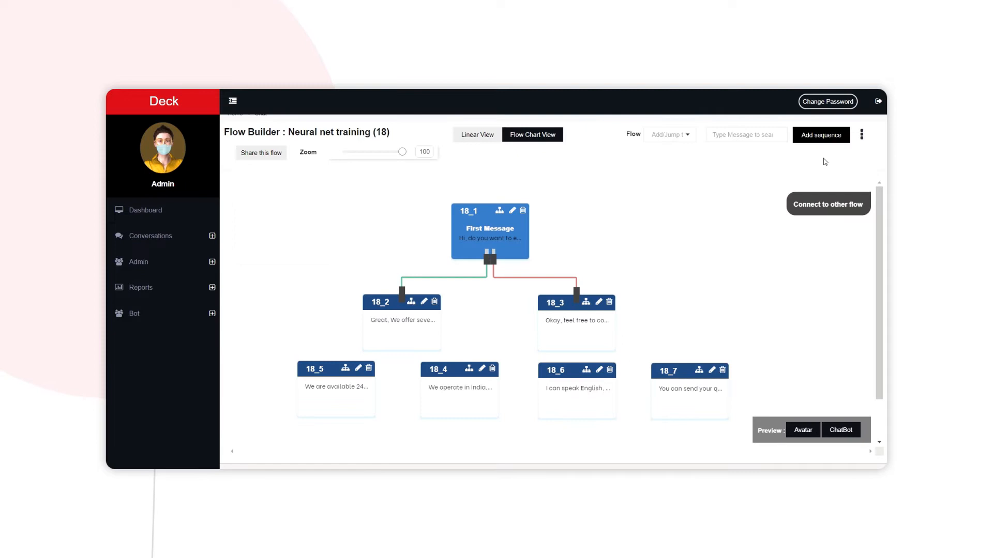
Step: Launch the chatbot preview and reply "yes" to the first message
{"action": "mouse_move", "coordinate": [420, 318]}
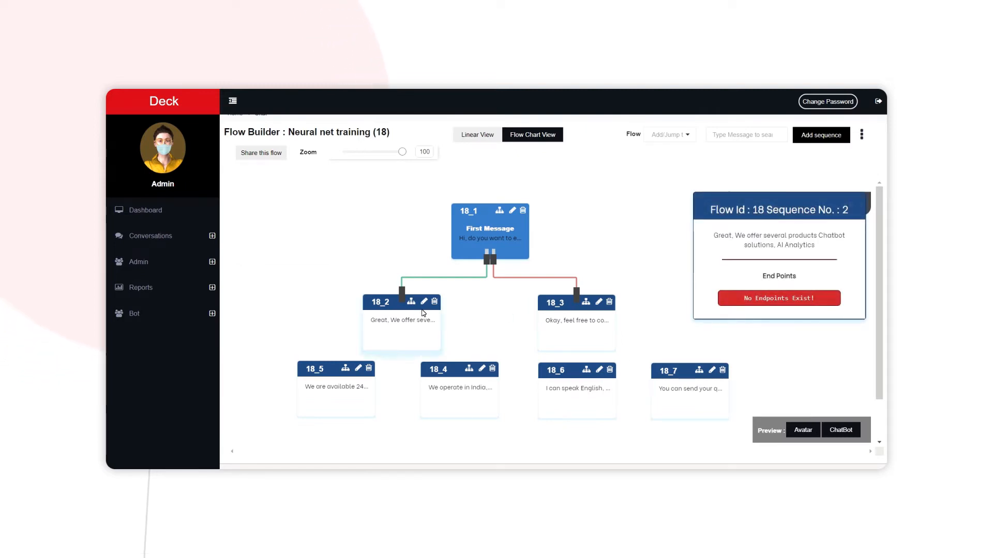
{"action": "mouse_move", "coordinate": [471, 244]}
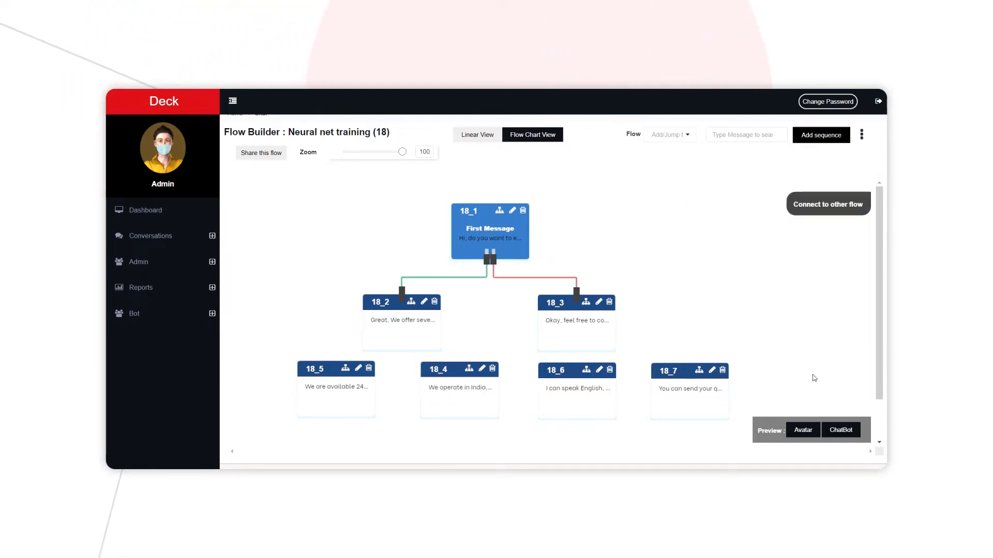
{"action": "left_click", "coordinate": [842, 431]}
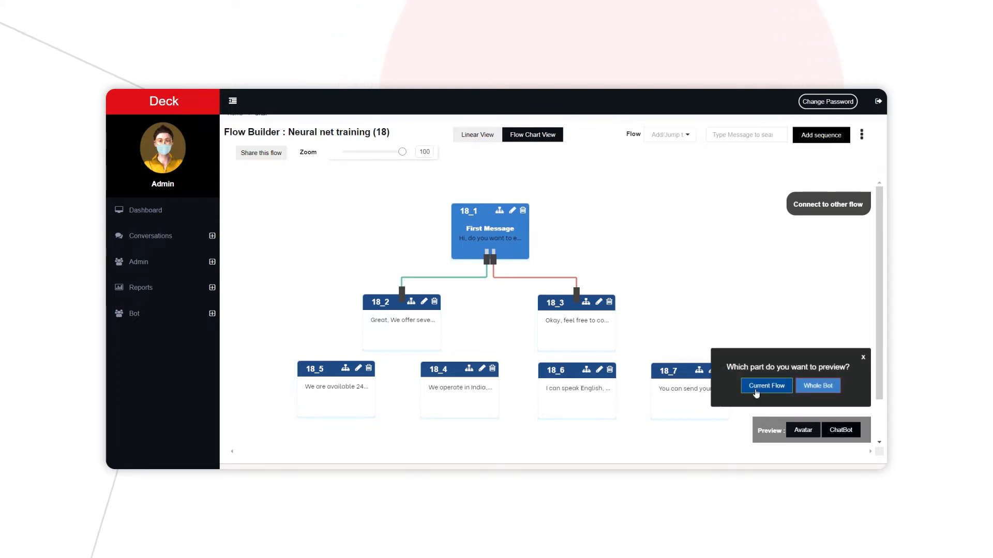
{"action": "left_click", "coordinate": [799, 387]}
{"action": "type", "text": "yes"}
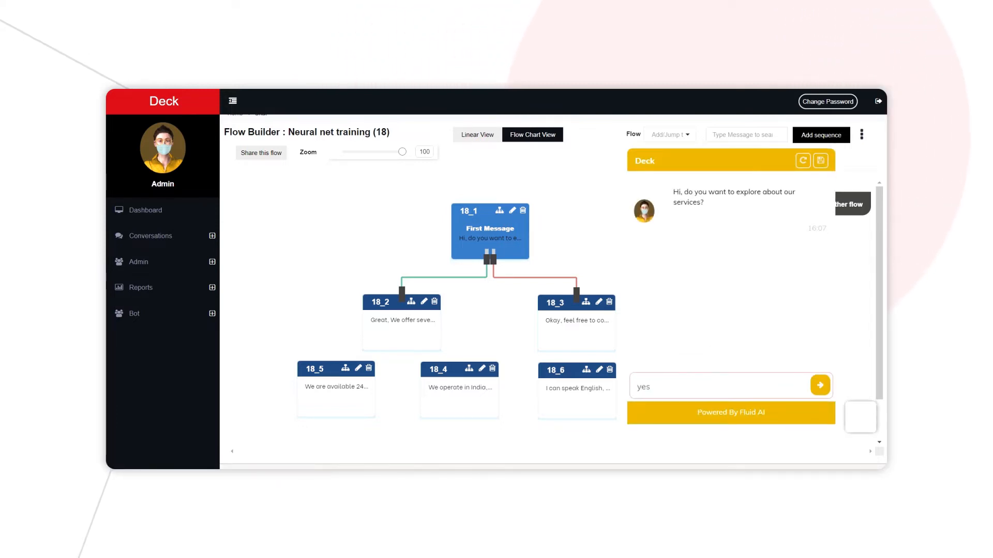
{"action": "key", "text": "Return"}
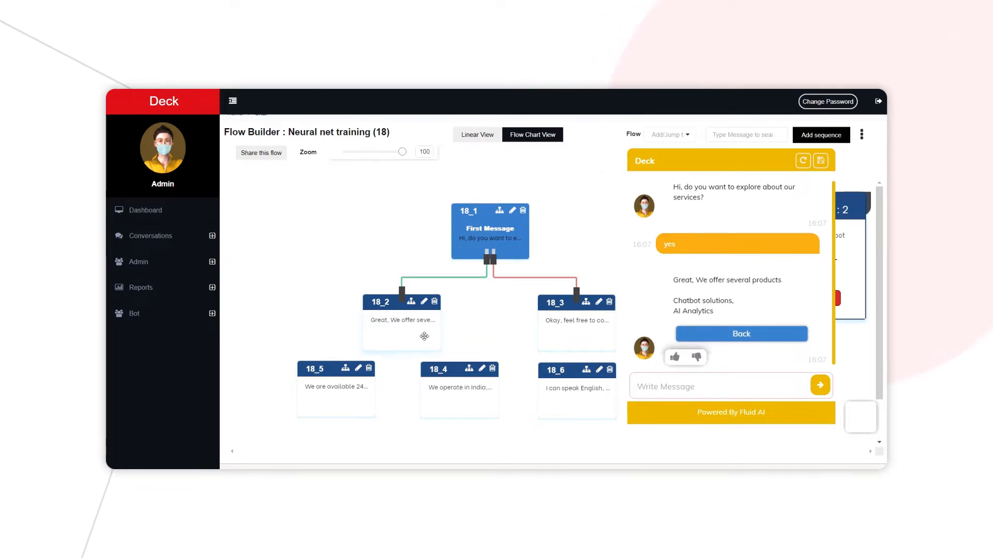
Step: Return to the first message in the chatbot preview and reply "no"
{"action": "left_click", "coordinate": [741, 334]}
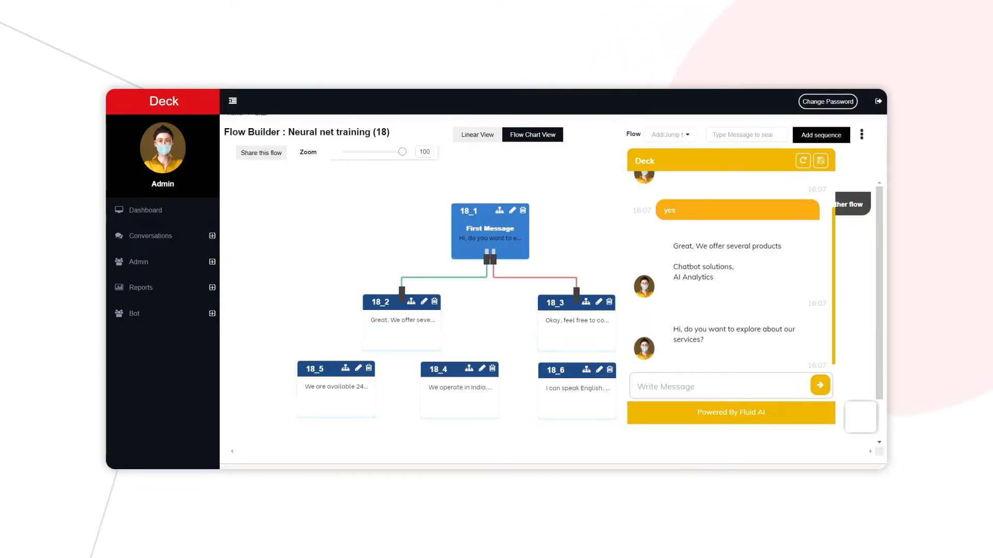
{"action": "type", "text": "no"}
{"action": "key", "text": "Return"}
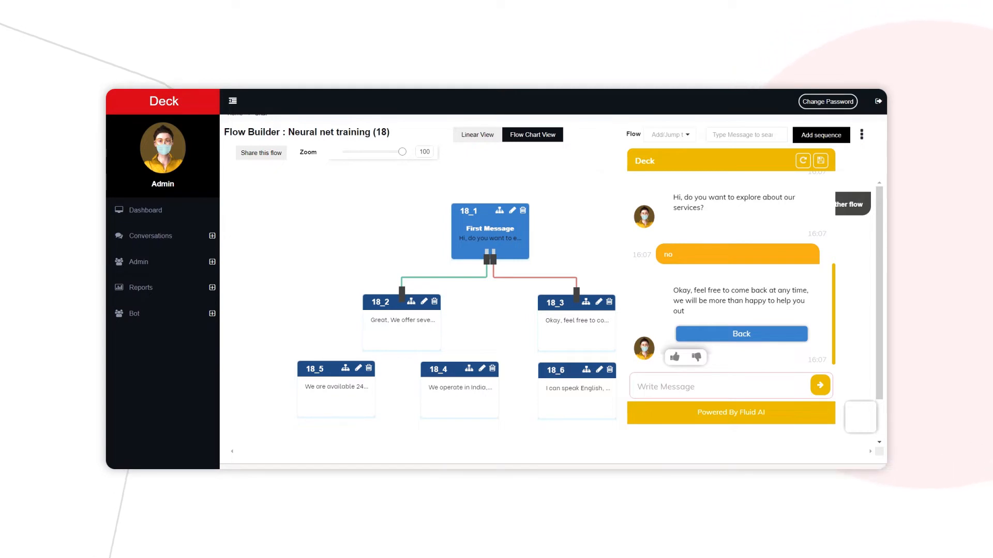
Step: Ask the preview chatbot "what time you are available?" and close the preview
{"action": "type", "text": "what time you are availabe"}
{"action": "key", "text": "BackSpace"}
{"action": "type", "text": "le?"}
{"action": "key", "text": "Return"}
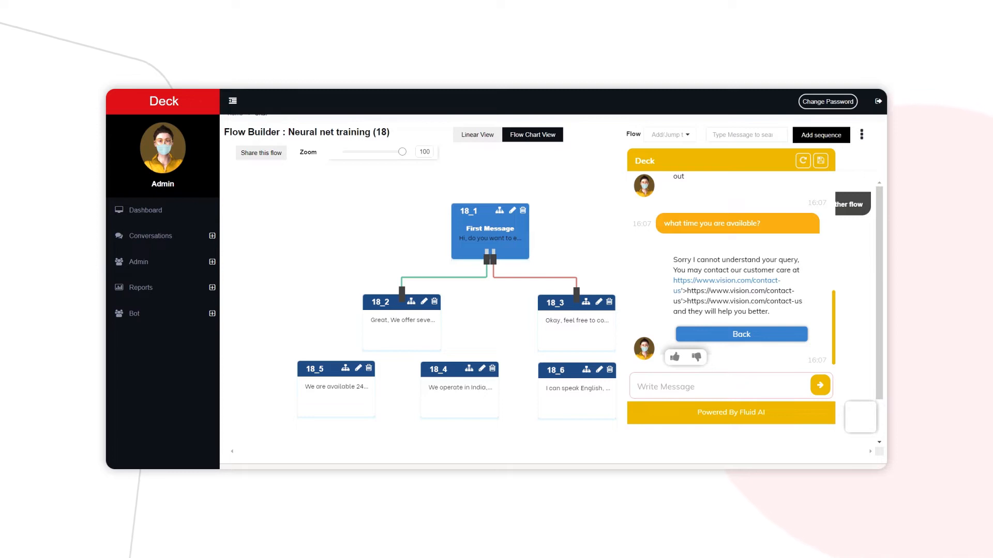
{"action": "left_click", "coordinate": [857, 420]}
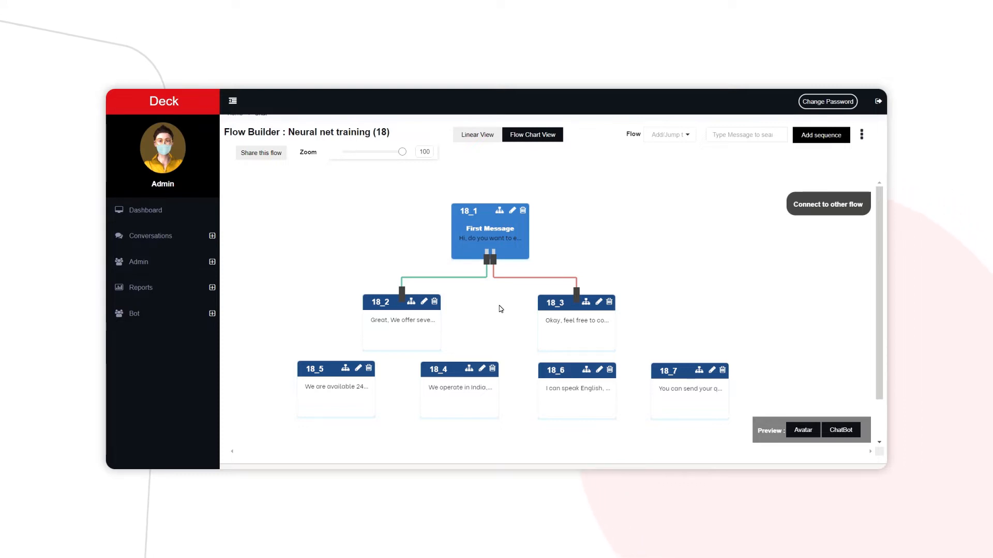
Step: Open sequence 18_5, the 24*7 availability message, for editing and expand its advanced options
{"action": "mouse_move", "coordinate": [337, 389]}
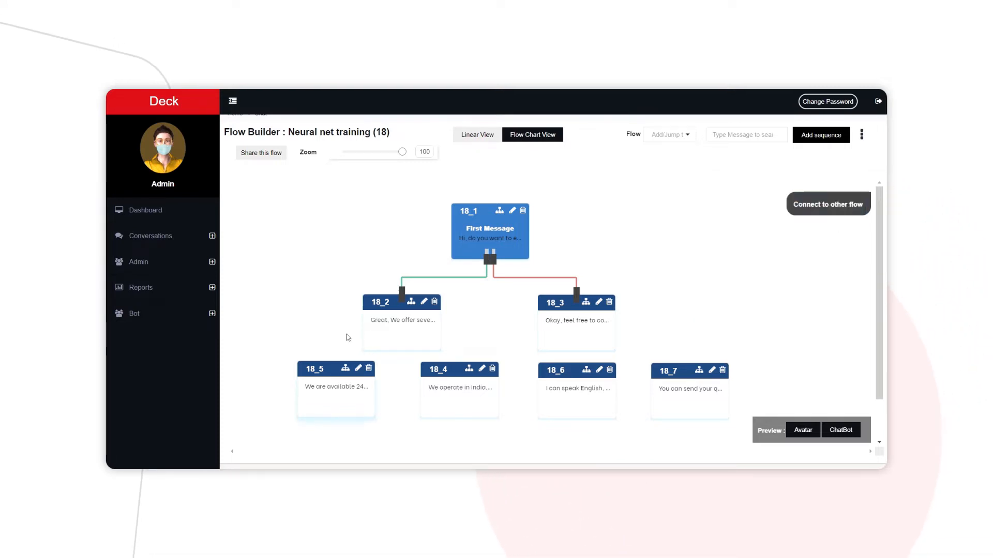
{"action": "left_click", "coordinate": [358, 369]}
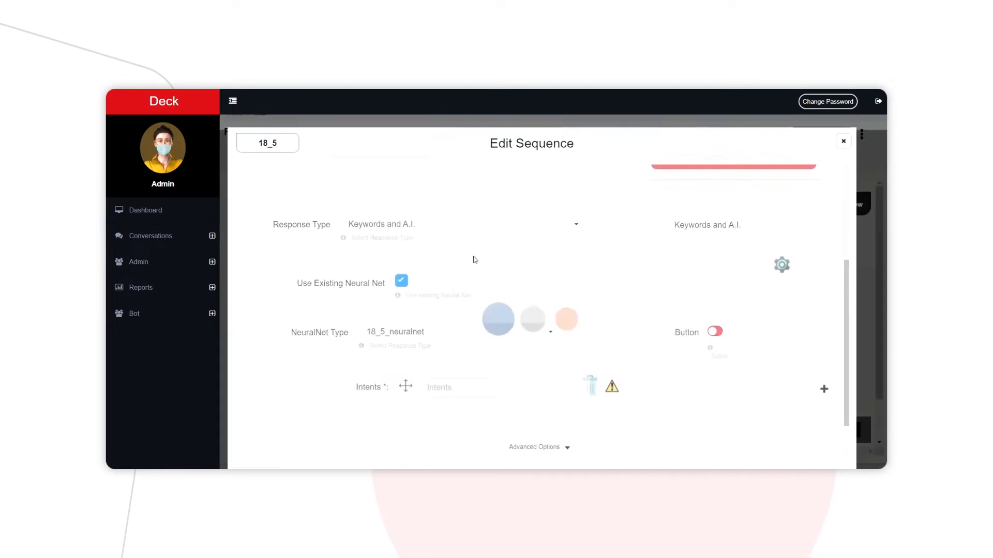
{"action": "left_click", "coordinate": [535, 401]}
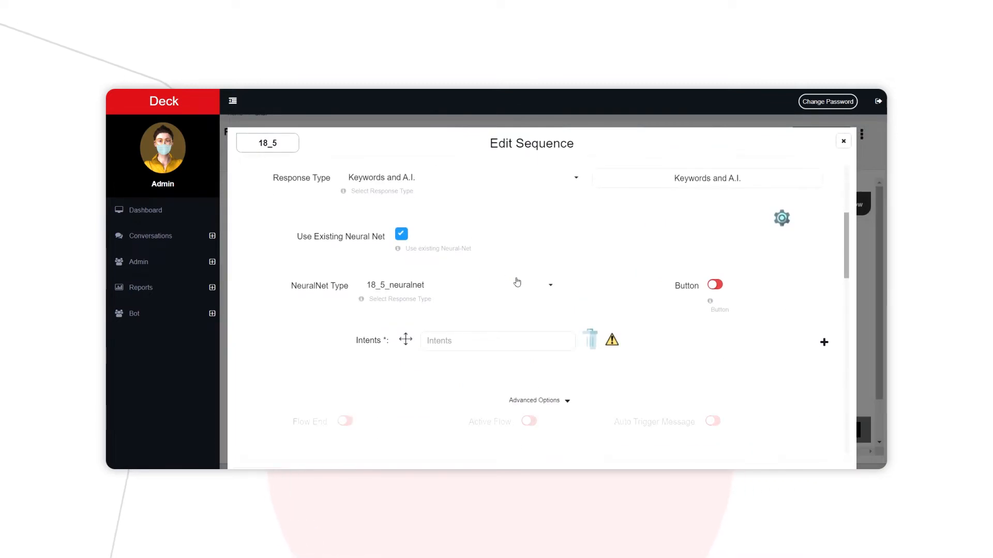
Step: Review sequence 18_5's bot message, response type, neural net, intents and advanced NeuralNet fields
{"action": "left_click_drag", "start_coordinate": [257, 196], "coordinate": [400, 196]}
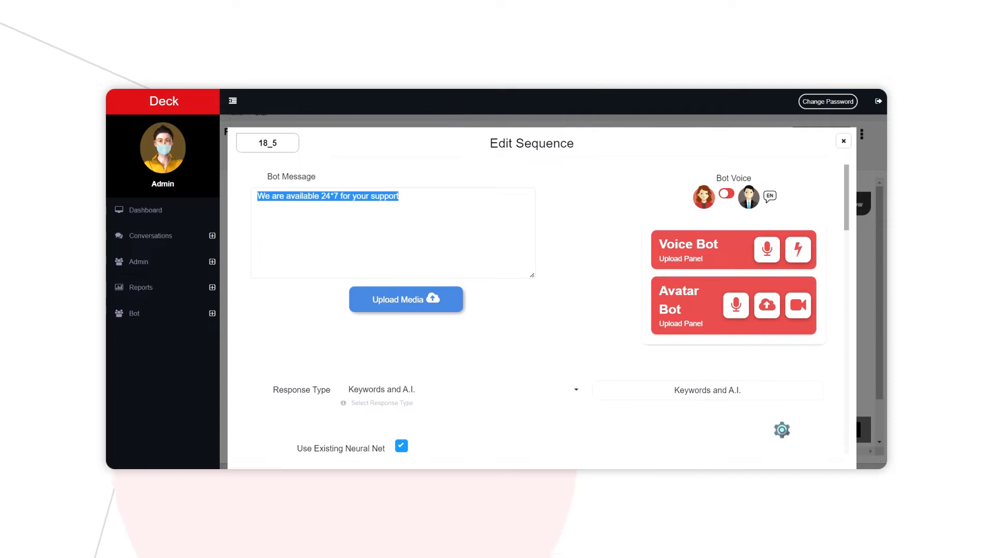
{"action": "left_click", "coordinate": [500, 290]}
{"action": "scroll", "coordinate": [502, 293], "scroll_direction": "down", "scroll_amount": 4}
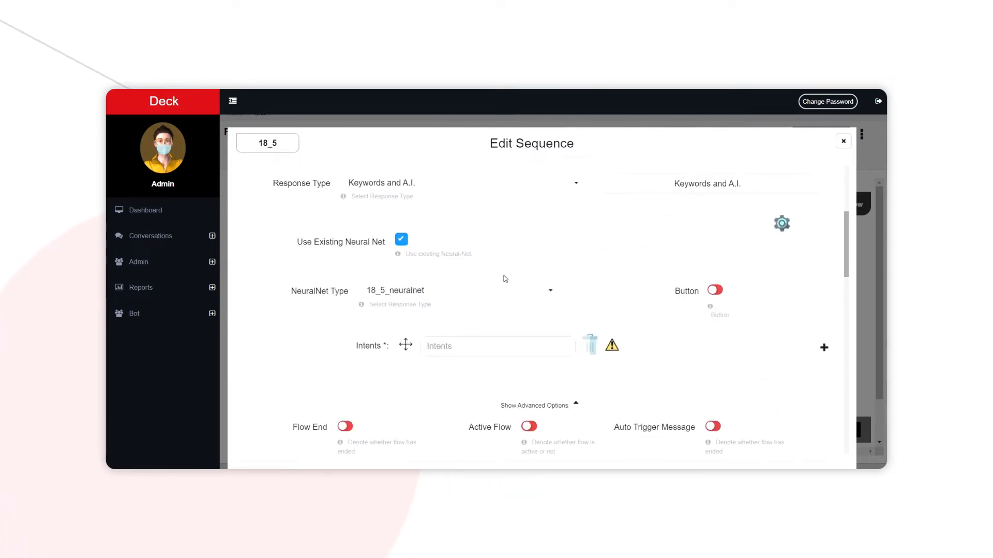
{"action": "scroll", "coordinate": [503, 289], "scroll_direction": "down", "scroll_amount": 4}
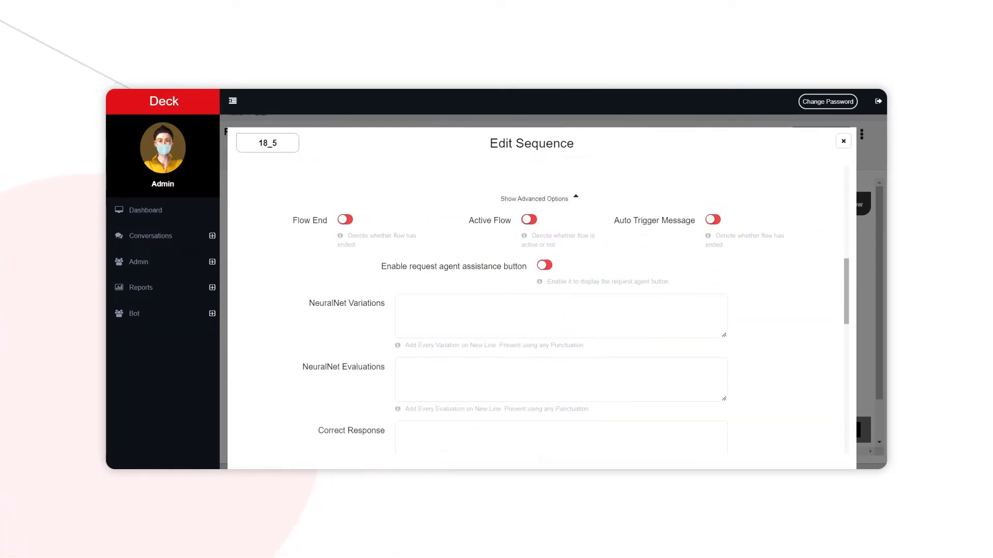
{"action": "scroll", "coordinate": [538, 310], "scroll_direction": "up", "scroll_amount": 3}
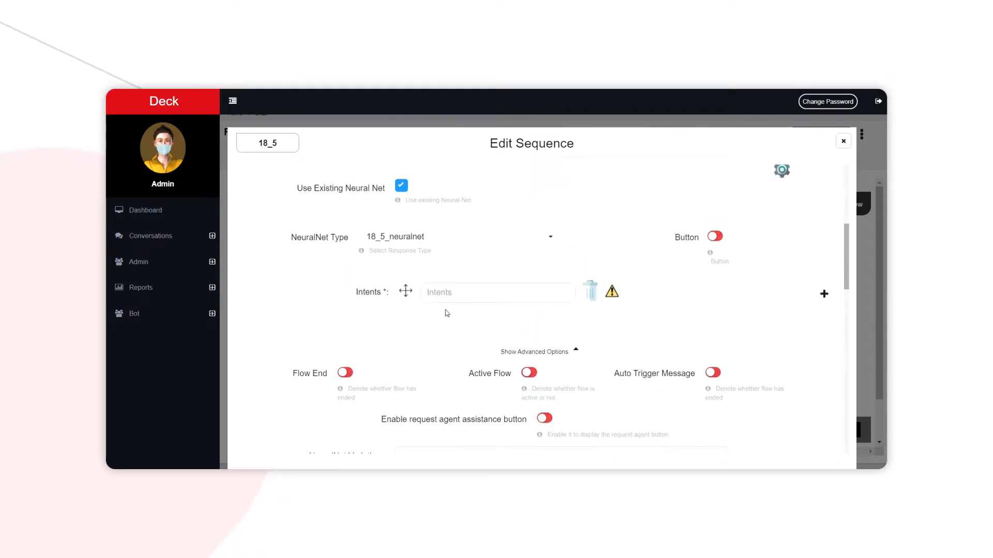
{"action": "scroll", "coordinate": [527, 261], "scroll_direction": "down", "scroll_amount": 2}
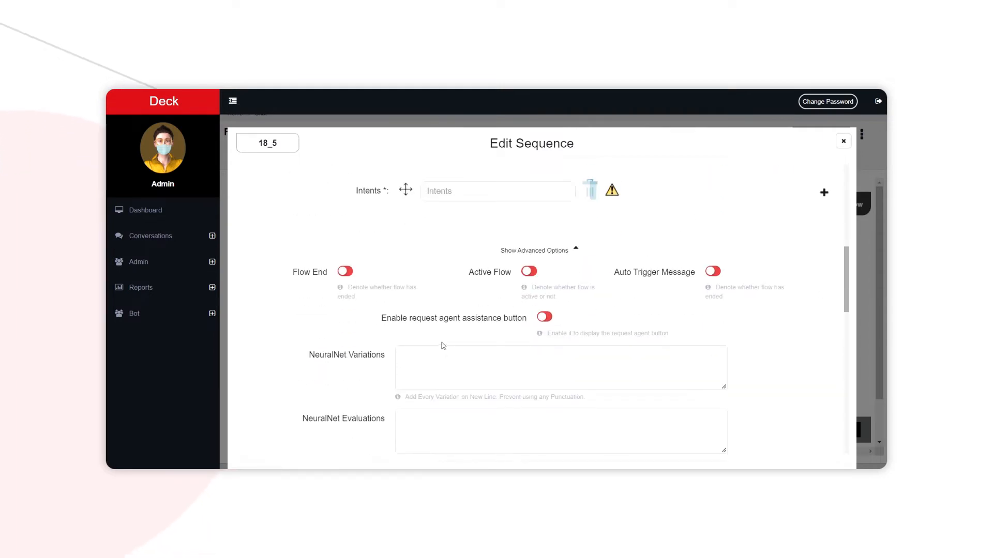
{"action": "scroll", "coordinate": [442, 346], "scroll_direction": "down", "scroll_amount": 2}
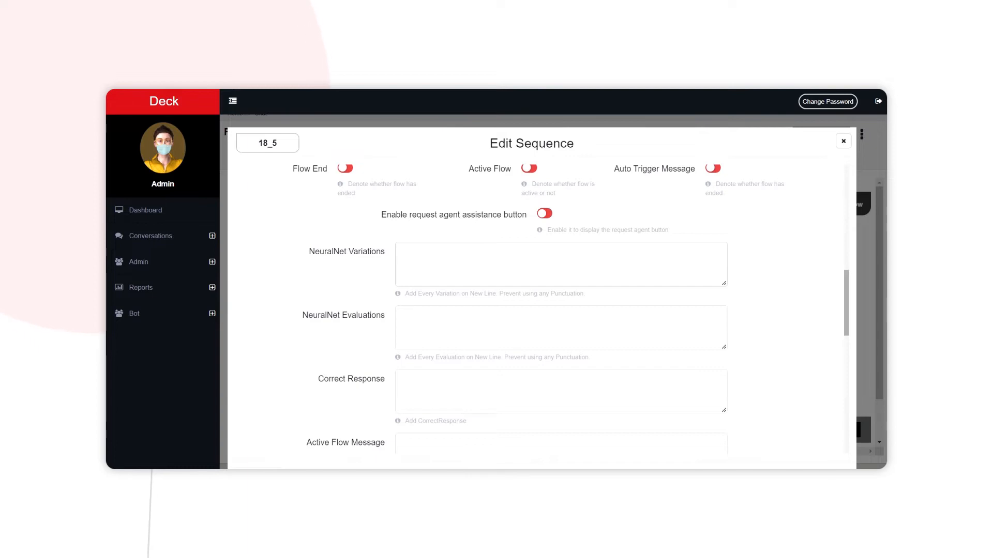
{"action": "scroll", "coordinate": [537, 310], "scroll_direction": "up", "scroll_amount": 9}
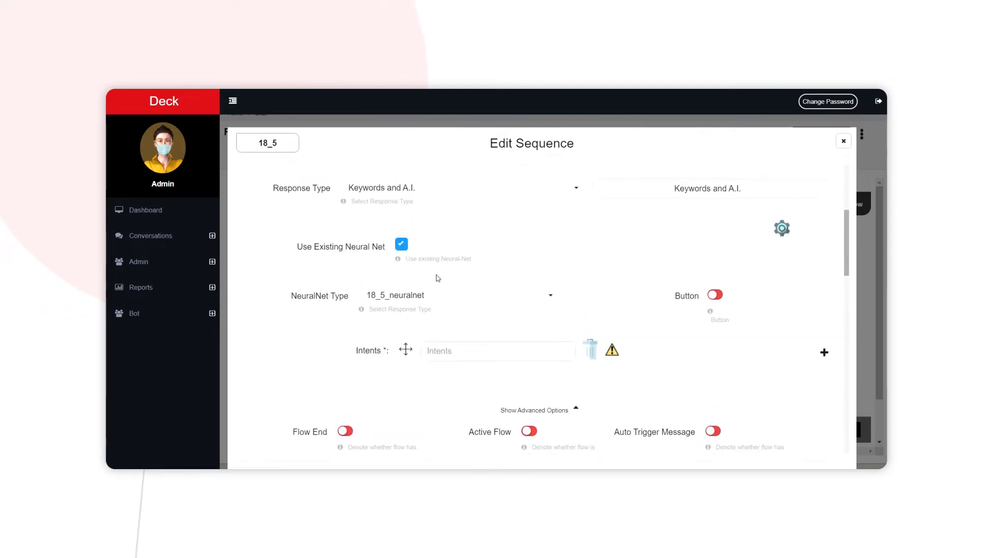
Step: Add "what time you are available?" to sequence 18_5's NeuralNet Variations and save the sequence
{"action": "type", "text": "w"}
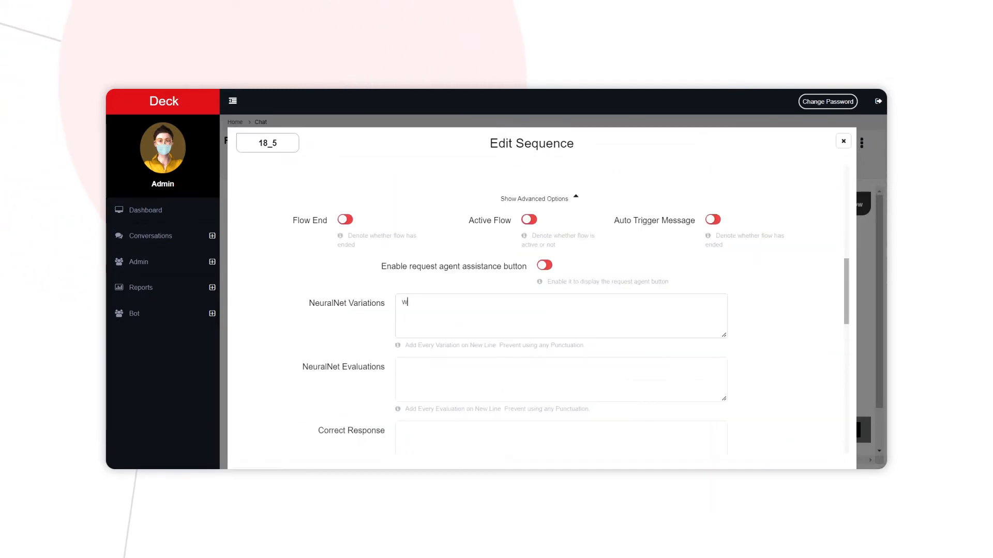
{"action": "type", "text": "hat time you are available?"}
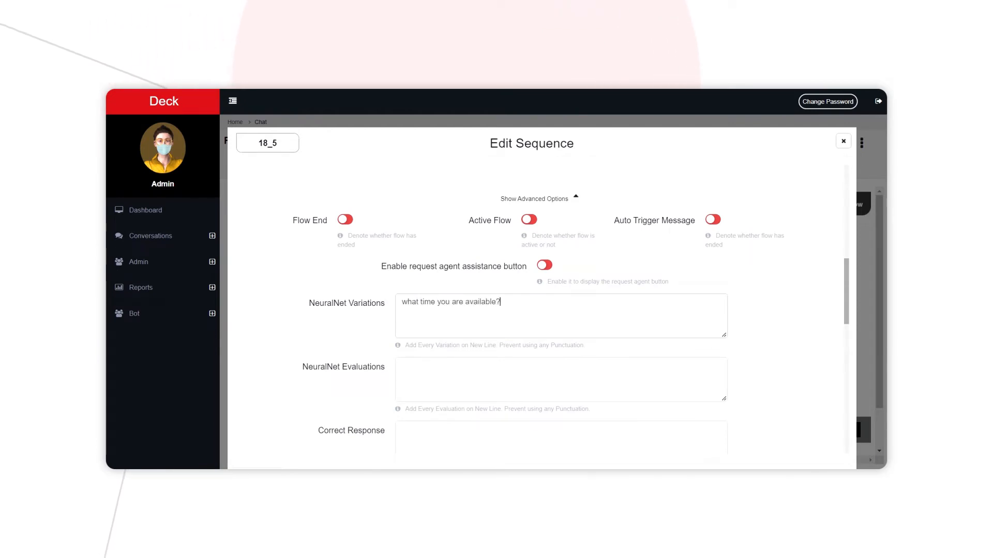
{"action": "scroll", "coordinate": [533, 362], "scroll_direction": "down", "scroll_amount": 15}
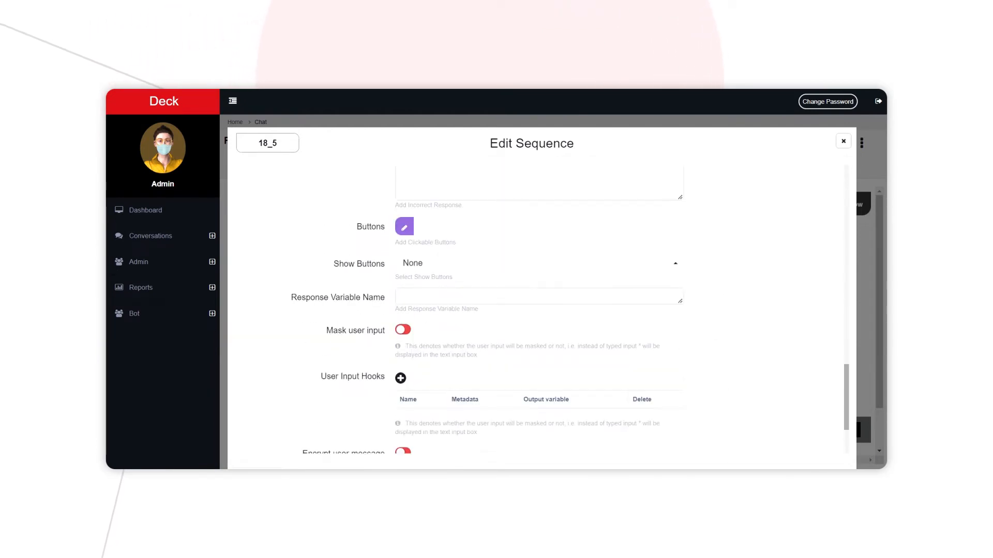
{"action": "left_click", "coordinate": [533, 439]}
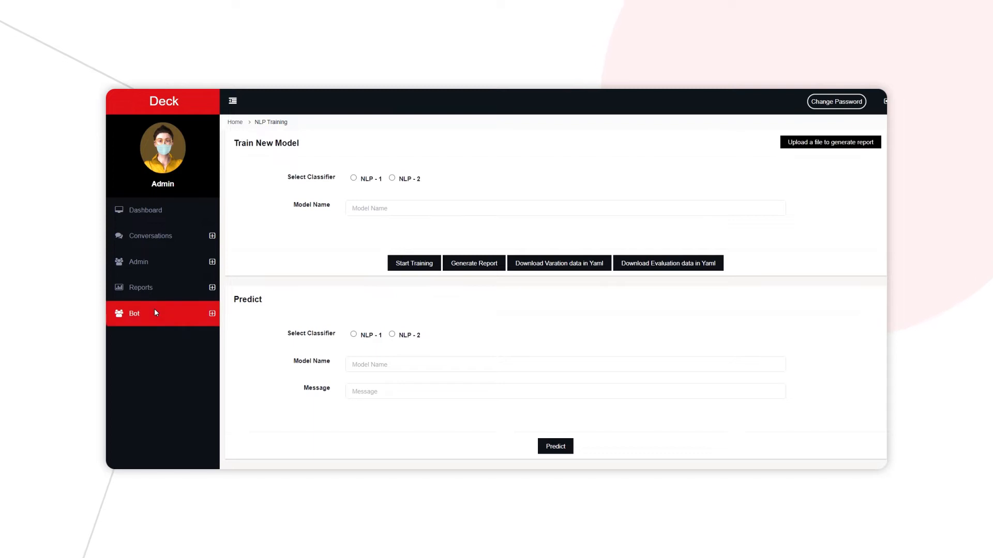
Step: Open the bot's Training Panel and choose NLP - 2 as the classifier for the new model
{"action": "left_click", "coordinate": [154, 313]}
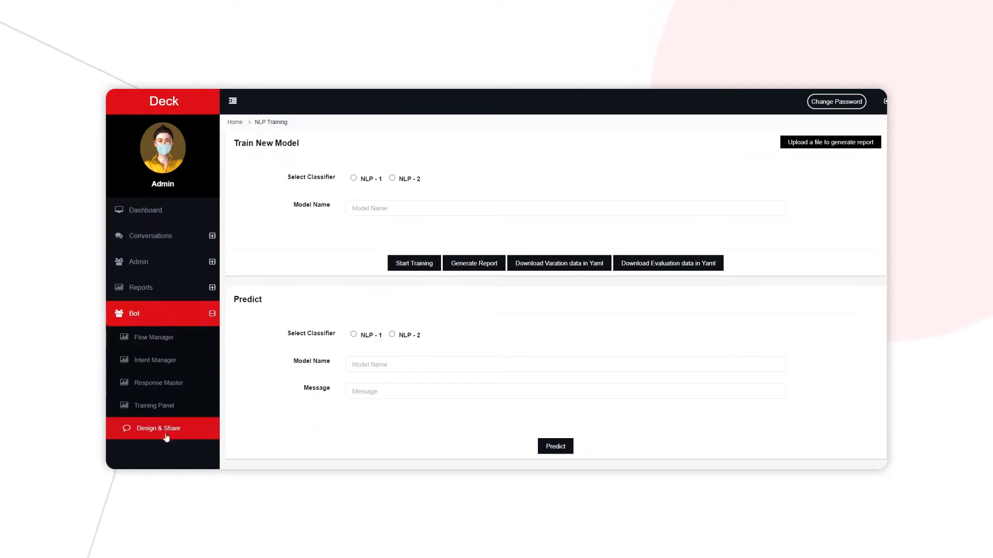
{"action": "left_click", "coordinate": [154, 407]}
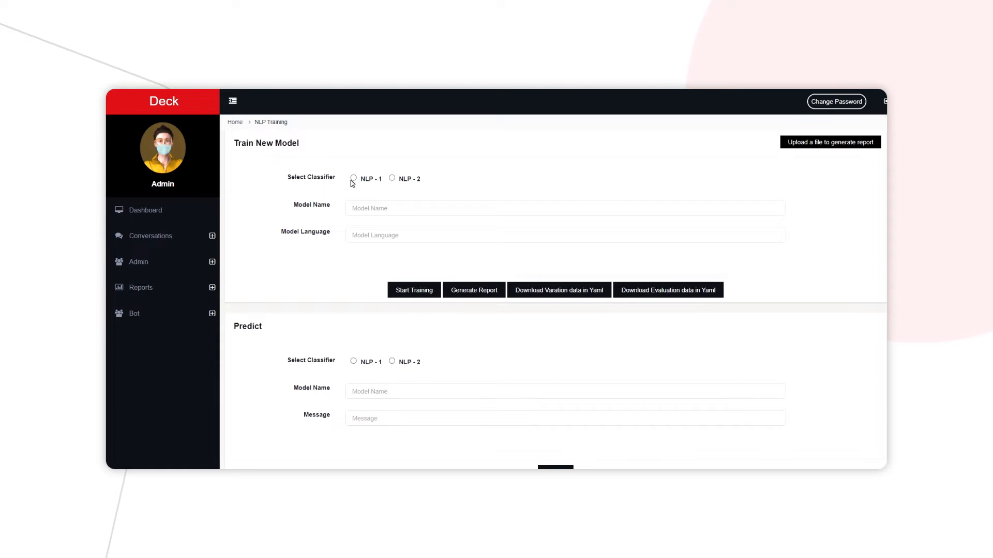
{"action": "left_click", "coordinate": [392, 178]}
{"action": "left_click", "coordinate": [370, 209]}
{"action": "left_click", "coordinate": [350, 249]}
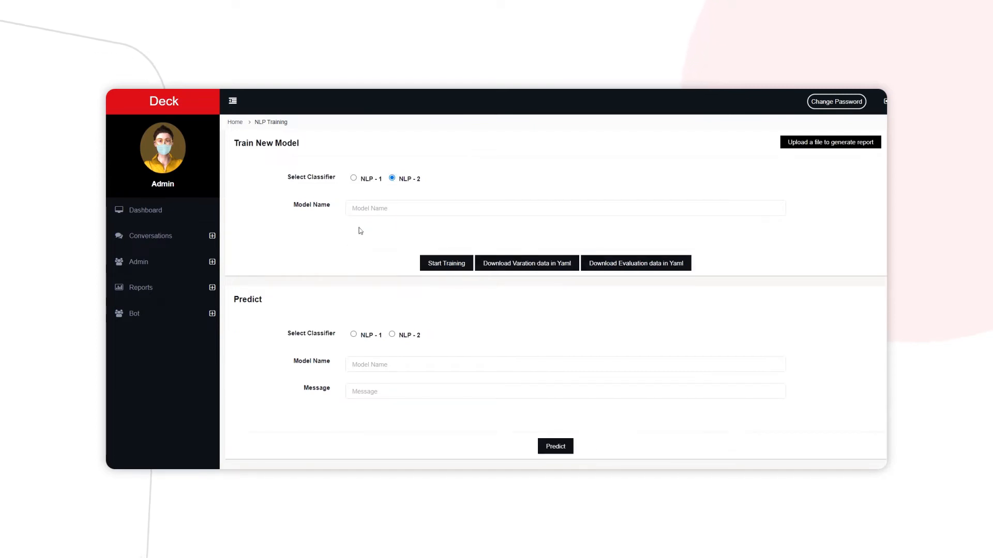
Step: Set the new model's name to "deck bot" and start its training
{"action": "left_click", "coordinate": [363, 209]}
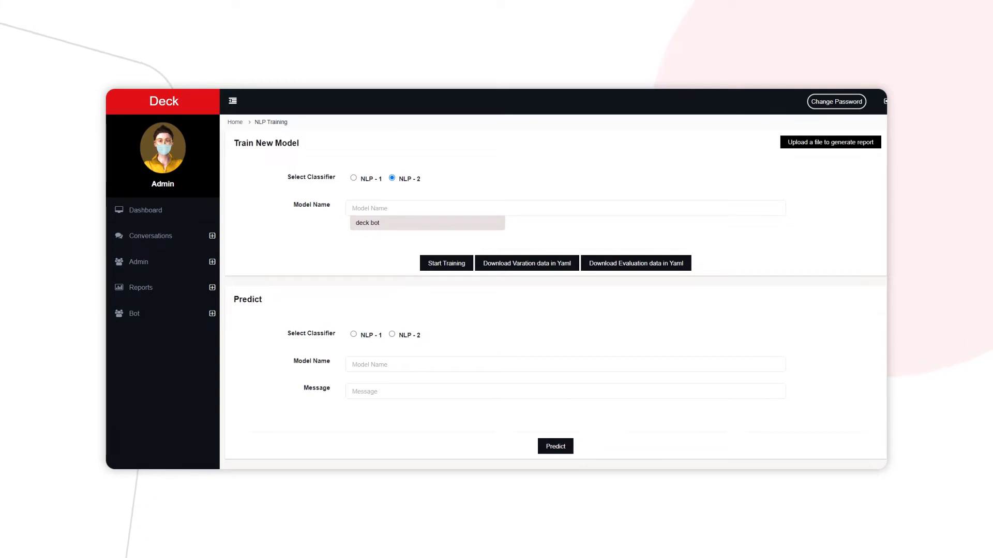
{"action": "left_click", "coordinate": [371, 224]}
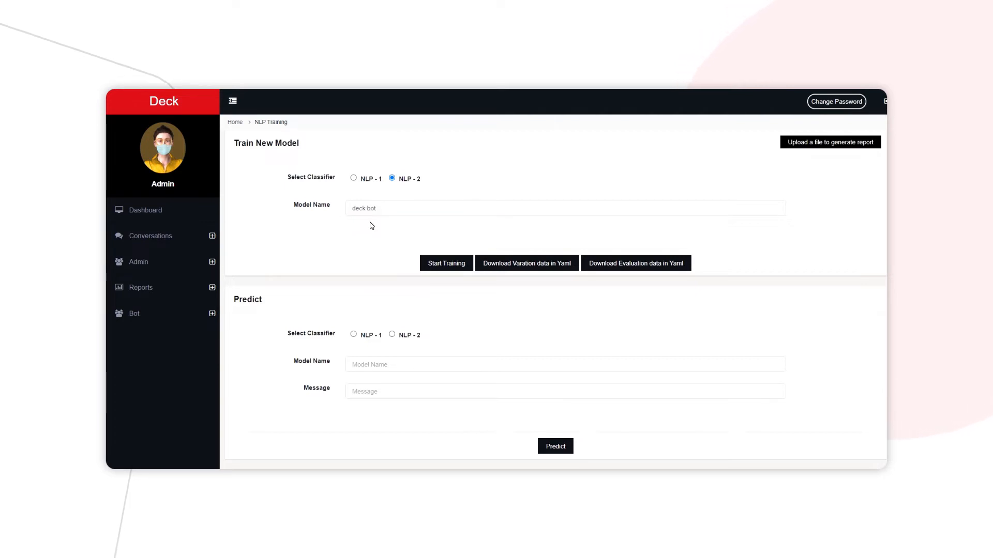
{"action": "left_click", "coordinate": [445, 263]}
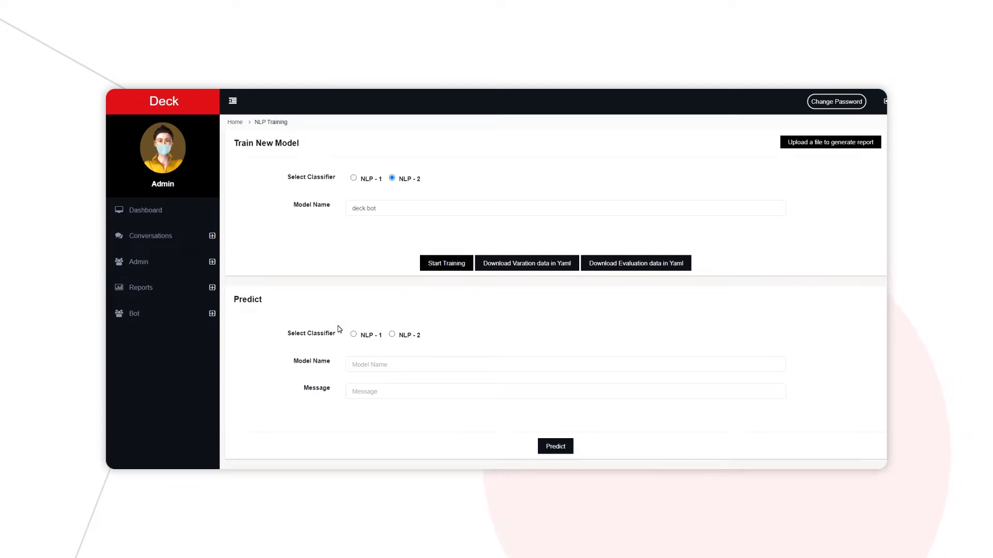
Step: Choose the NLP - 2 classifier in the Predict section and set its model name to "deck bot"
{"action": "left_click", "coordinate": [372, 365]}
{"action": "left_click", "coordinate": [392, 334]}
{"action": "left_click", "coordinate": [413, 364]}
{"action": "left_click", "coordinate": [402, 382]}
{"action": "scroll", "coordinate": [497, 371], "scroll_direction": "down", "scroll_amount": 1}
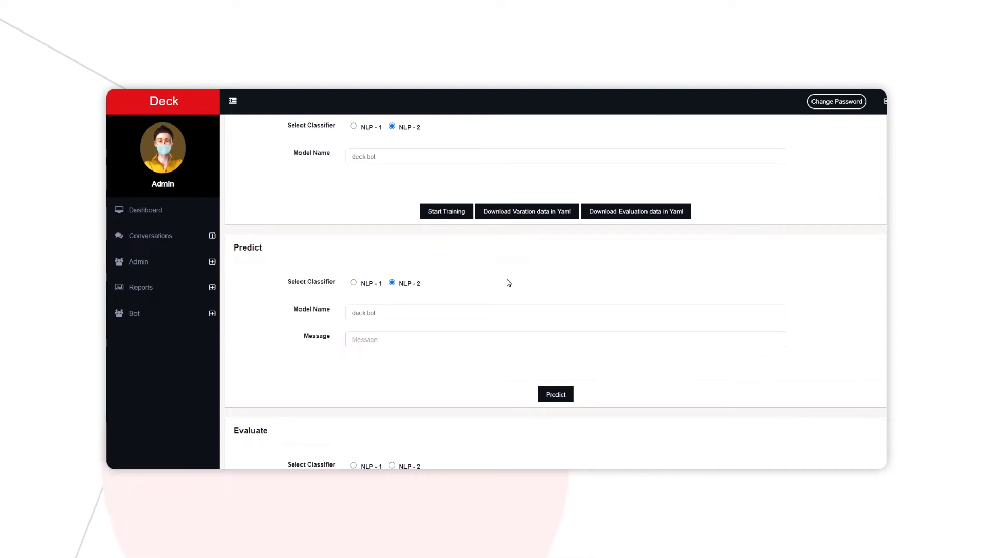
{"action": "scroll", "coordinate": [508, 283], "scroll_direction": "up", "scroll_amount": 1}
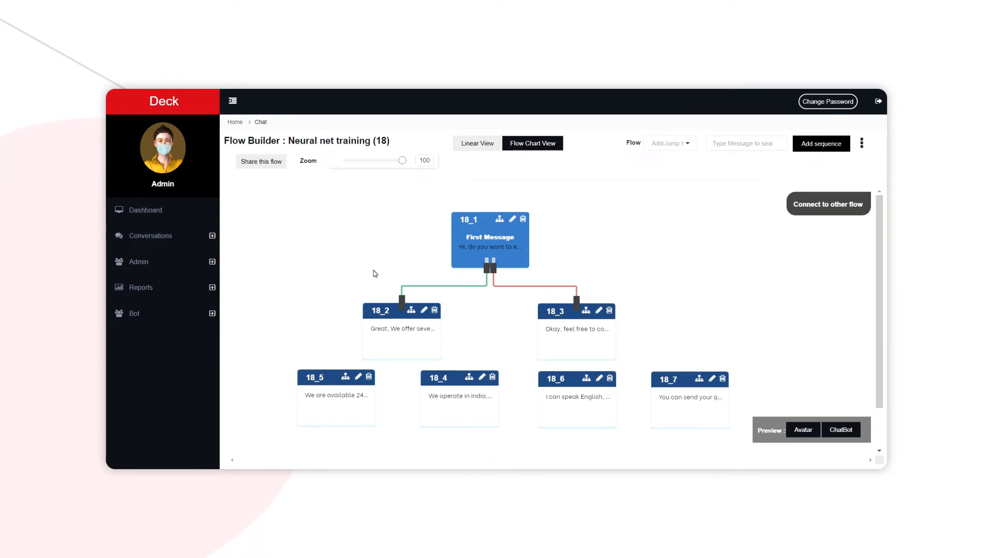
Step: Open sequence 18_1 in the flow for editing and review its response type, neural net and intents
{"action": "left_click", "coordinate": [513, 220]}
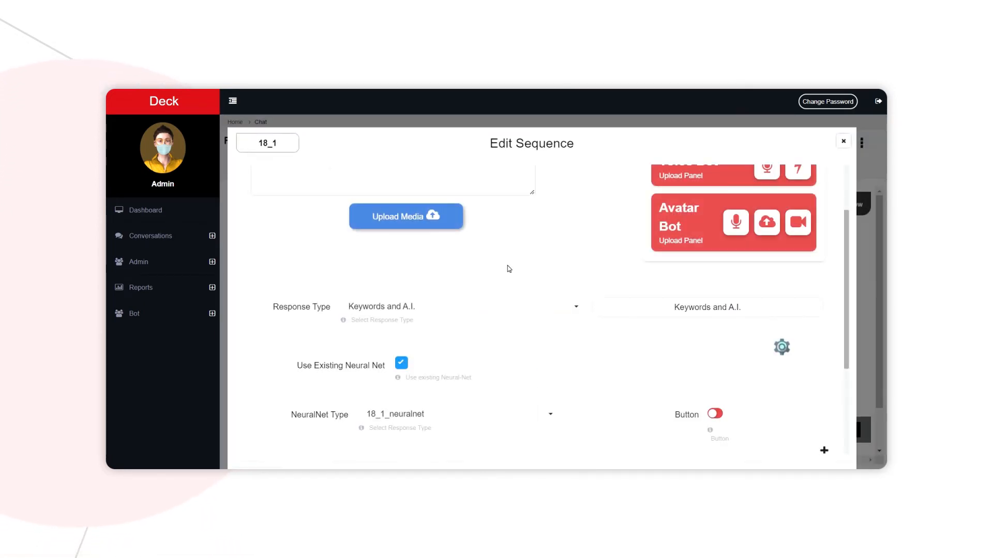
{"action": "scroll", "coordinate": [517, 287], "scroll_direction": "down", "scroll_amount": 3}
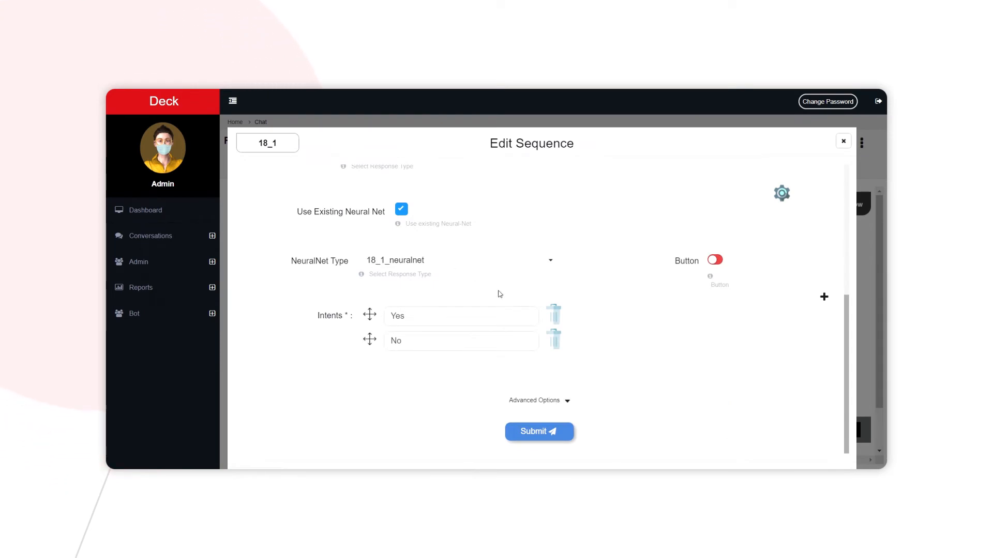
{"action": "scroll", "coordinate": [499, 293], "scroll_direction": "up", "scroll_amount": 2}
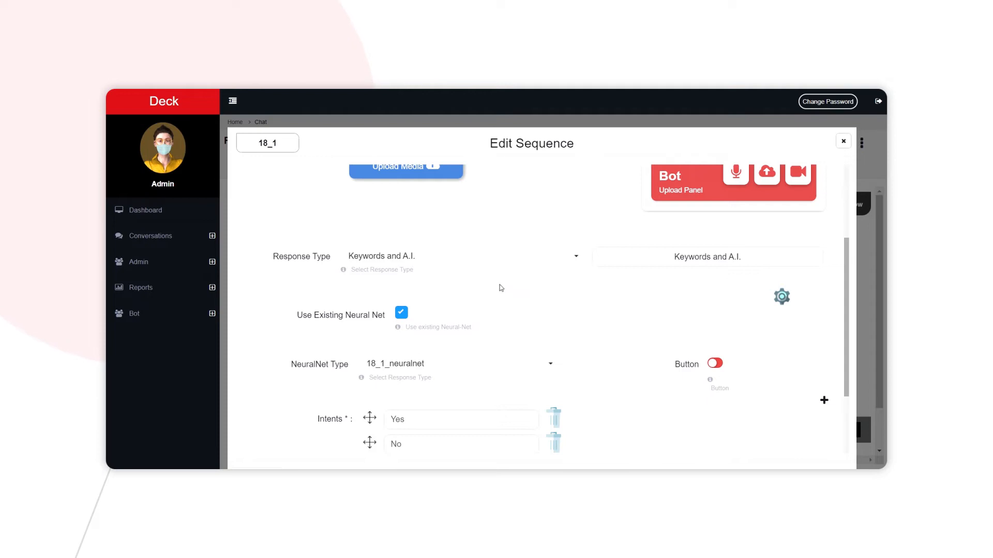
{"action": "scroll", "coordinate": [501, 291], "scroll_direction": "down", "scroll_amount": 1}
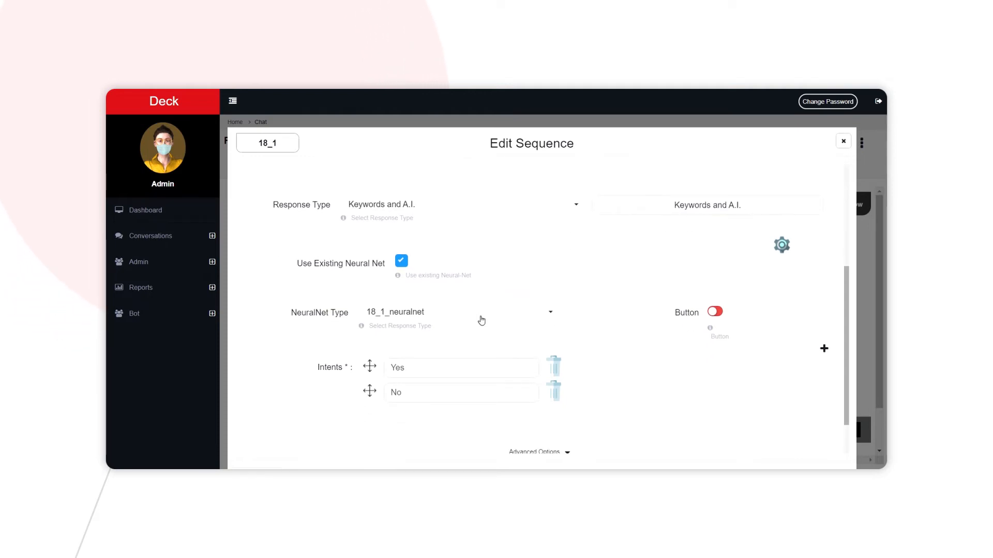
{"action": "left_click", "coordinate": [401, 264]}
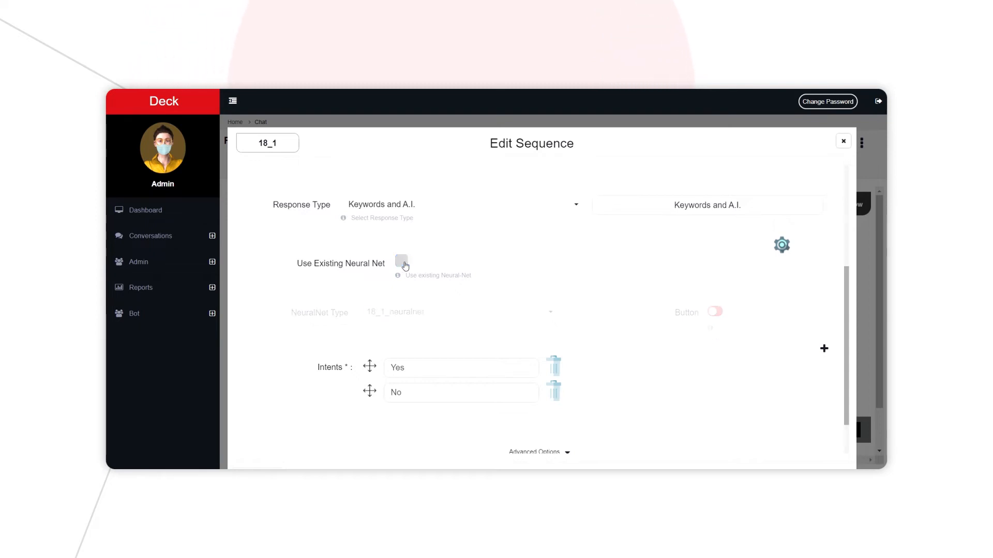
{"action": "left_click", "coordinate": [782, 248]}
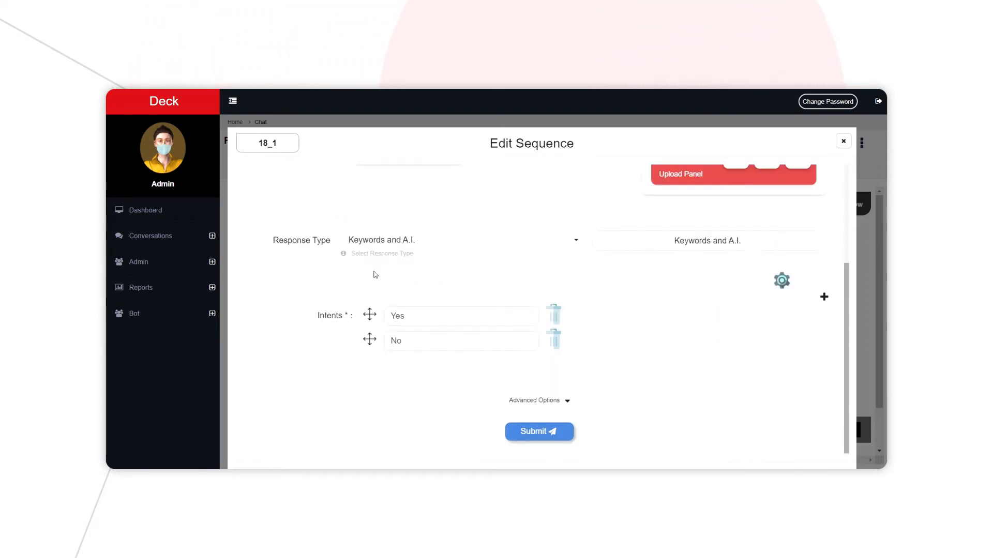
{"action": "left_click", "coordinate": [781, 247]}
{"action": "left_click", "coordinate": [401, 264]}
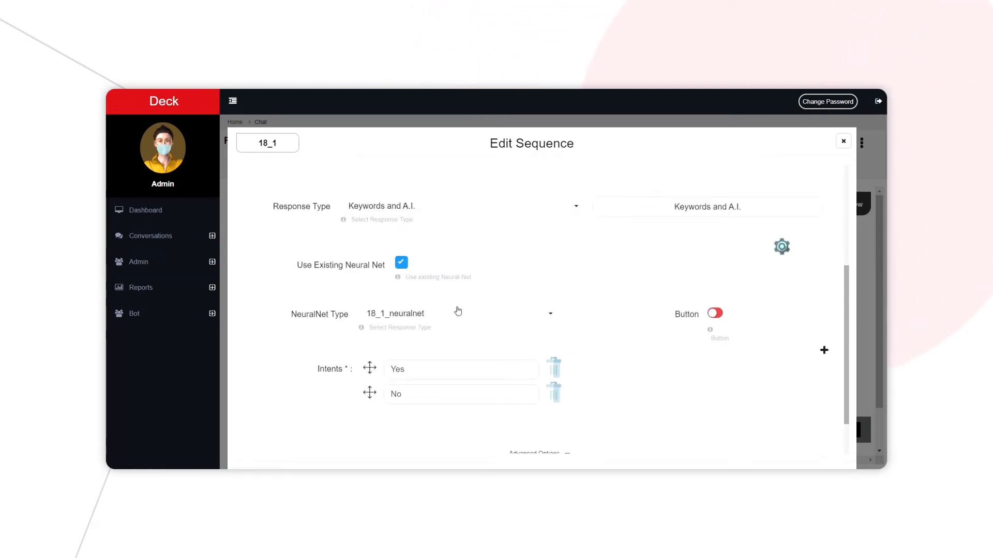
Step: Delete the Yes and No intents from sequence 18_1
{"action": "scroll", "coordinate": [465, 314], "scroll_direction": "up", "scroll_amount": 4}
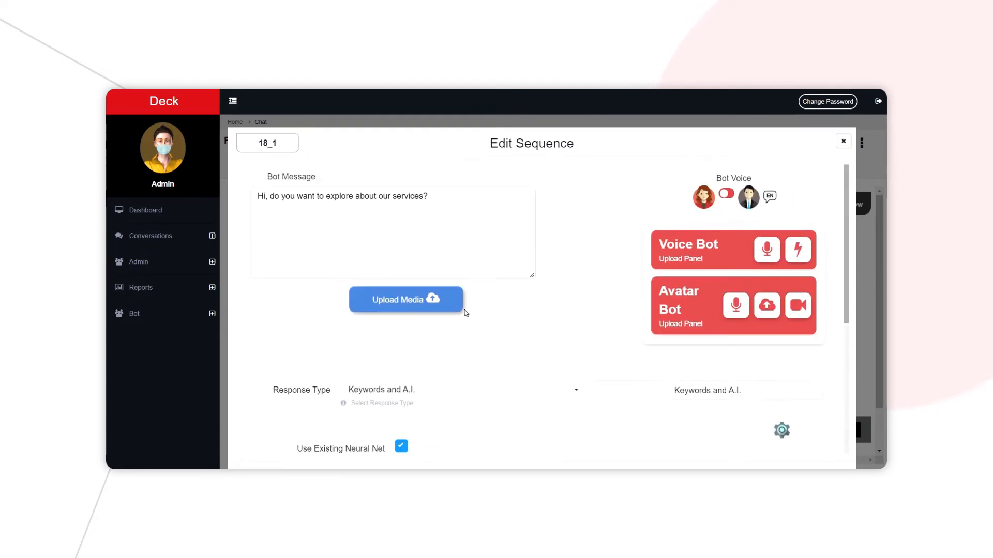
{"action": "scroll", "coordinate": [468, 312], "scroll_direction": "down", "scroll_amount": 3}
{"action": "scroll", "coordinate": [473, 311], "scroll_direction": "down", "scroll_amount": 1}
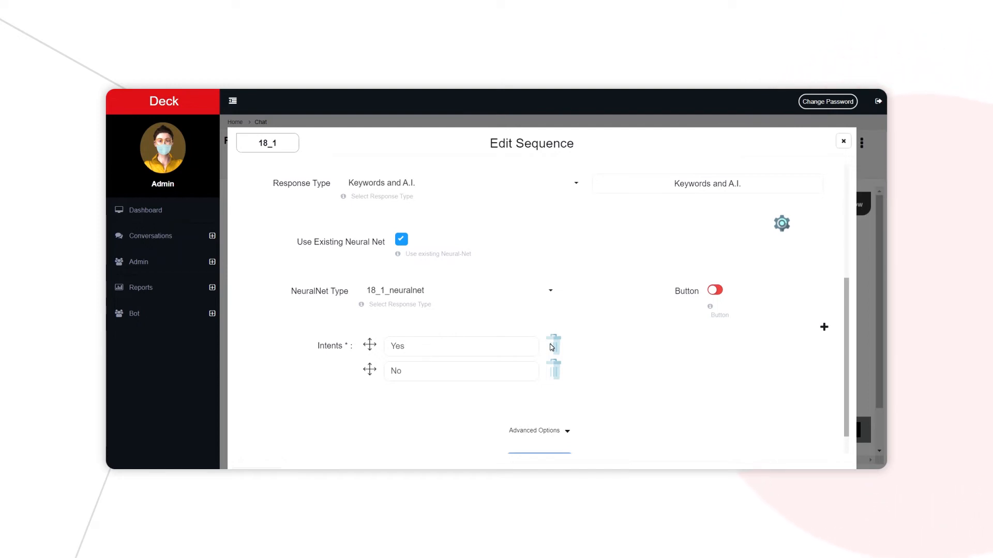
{"action": "left_click", "coordinate": [511, 298]}
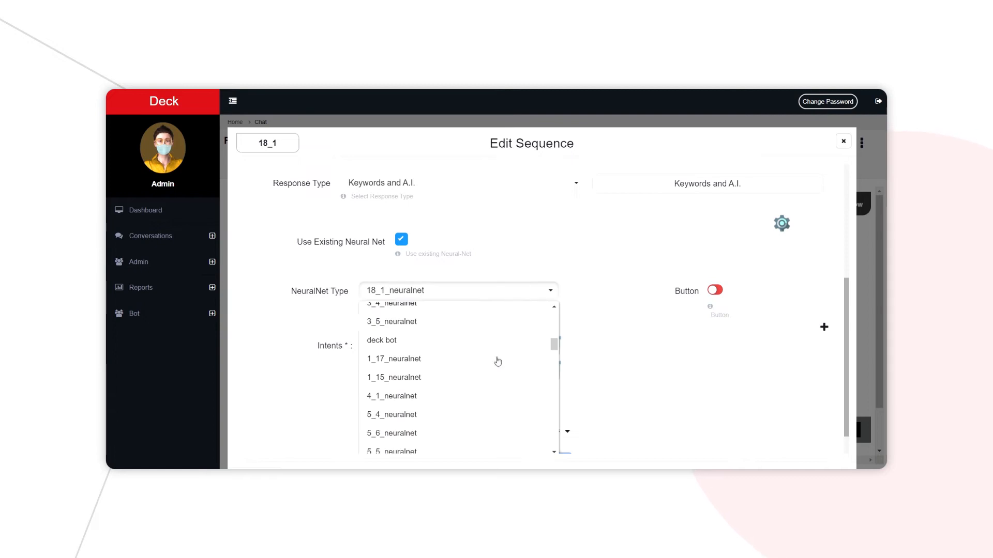
{"action": "left_click", "coordinate": [499, 344]}
{"action": "left_click", "coordinate": [554, 371]}
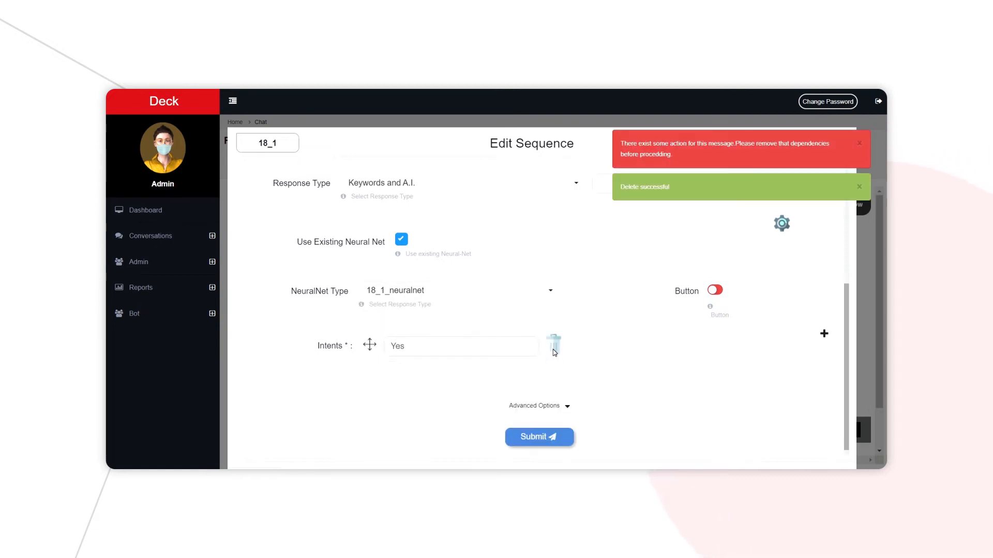
{"action": "left_click", "coordinate": [553, 344]}
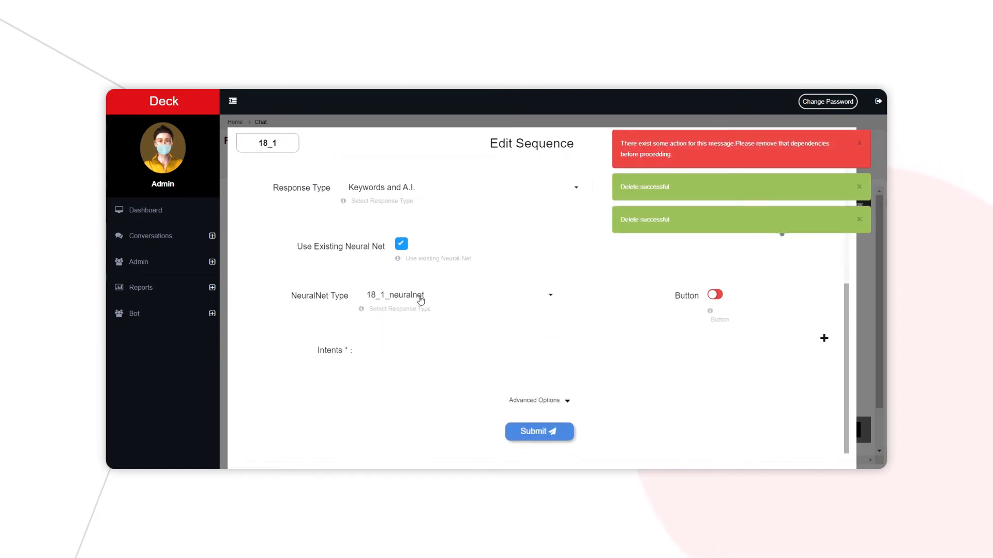
Step: Add the deck bot model to sequence 18_1's NeuralNet Type alongside 18_1_neuralnet
{"action": "left_click", "coordinate": [495, 292]}
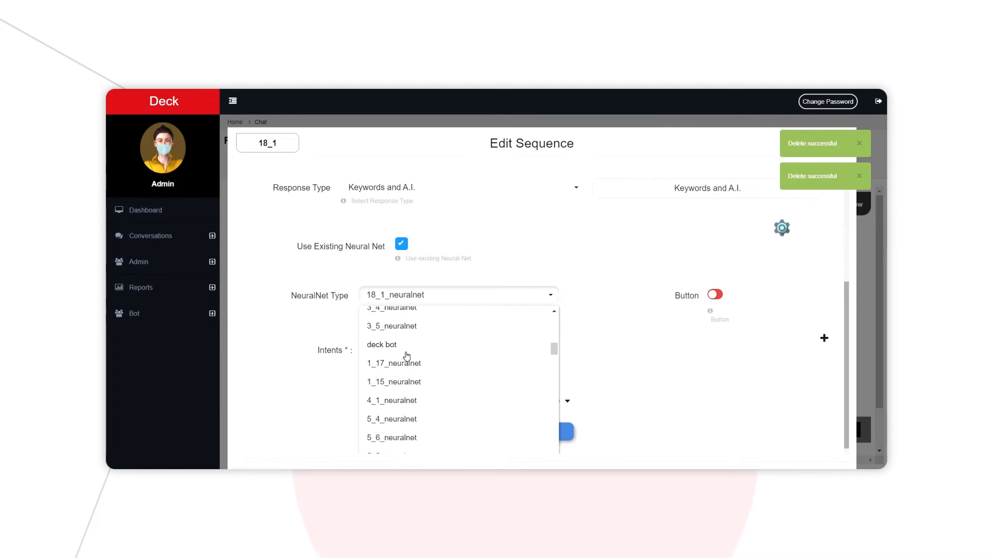
{"action": "scroll", "coordinate": [406, 356], "scroll_direction": "up", "scroll_amount": 1}
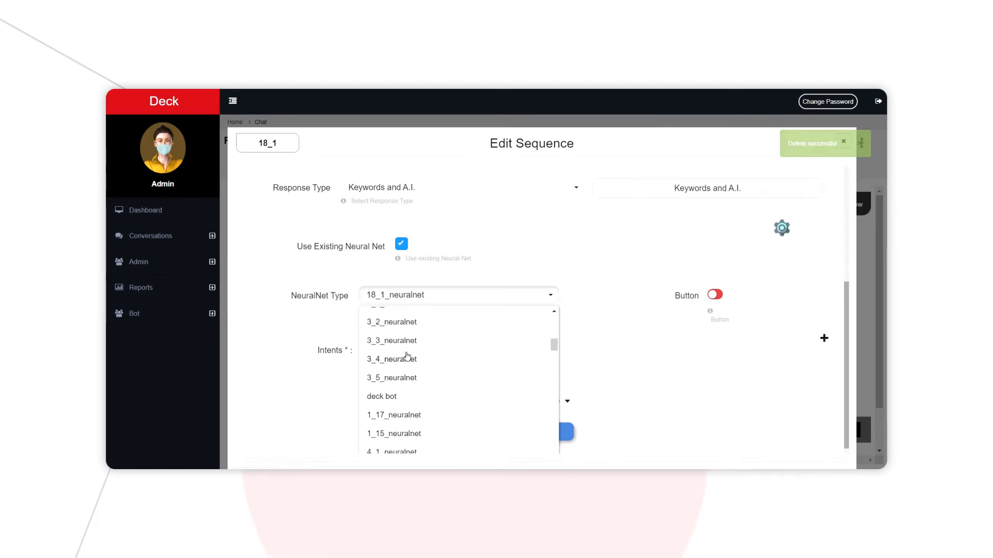
{"action": "left_click", "coordinate": [393, 398]}
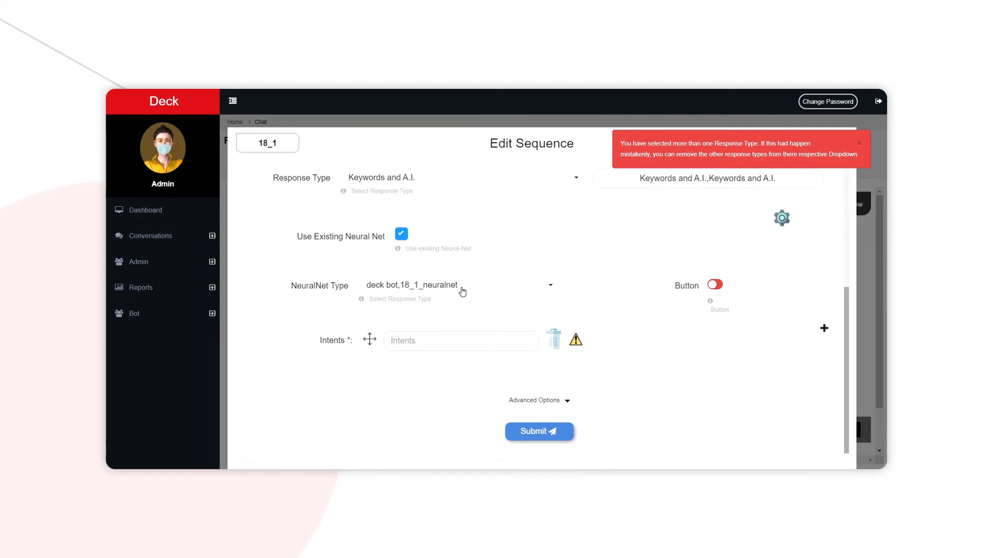
Step: Enter the intents "Yes" and "No" for sequence 18_1 and save the sequence
{"action": "left_click", "coordinate": [460, 341]}
{"action": "left_click", "coordinate": [445, 368]}
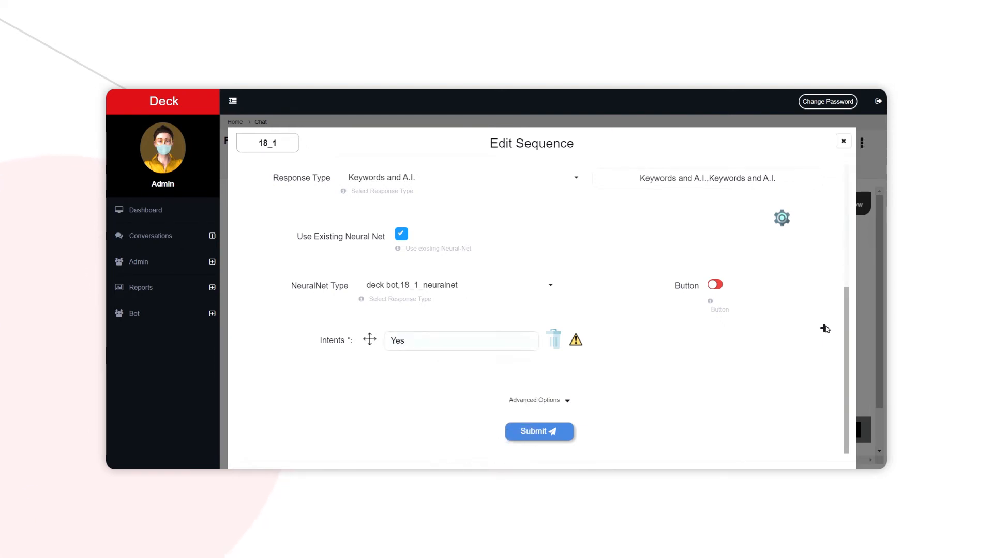
{"action": "left_click", "coordinate": [824, 328]}
{"action": "type", "text": "No"}
{"action": "left_click", "coordinate": [538, 433]}
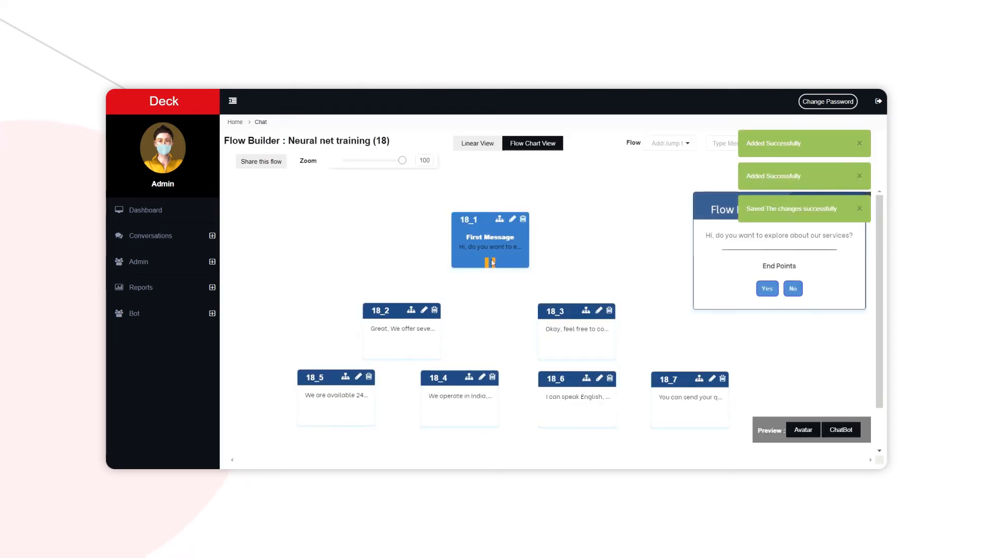
Step: Connect sequence 18_1's Yes endpoint to sequence 18_2 and its No endpoint to sequence 18_3
{"action": "left_click_drag", "start_coordinate": [488, 267], "coordinate": [486, 279]}
{"action": "left_click_drag", "start_coordinate": [405, 312], "coordinate": [402, 314]}
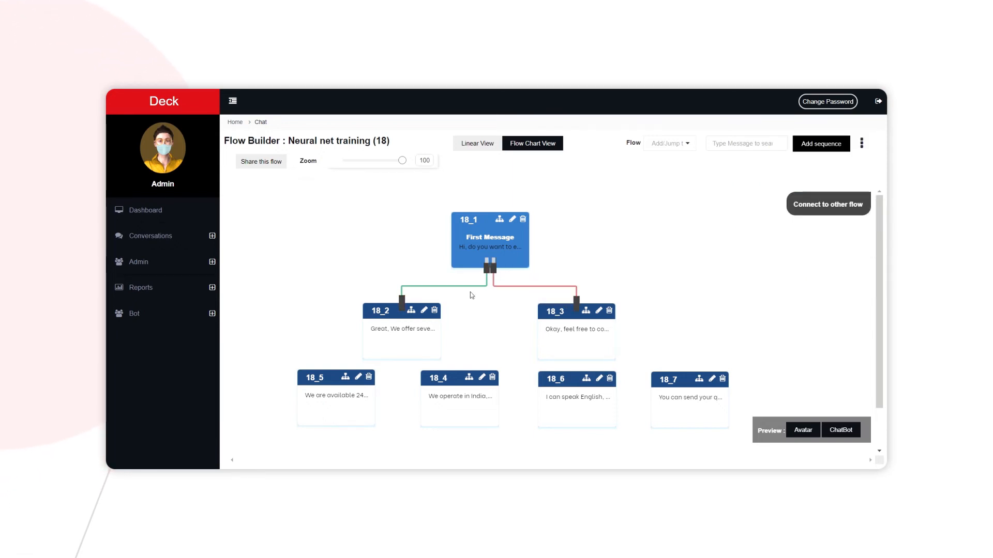
{"action": "left_click_drag", "start_coordinate": [402, 297], "coordinate": [401, 300]}
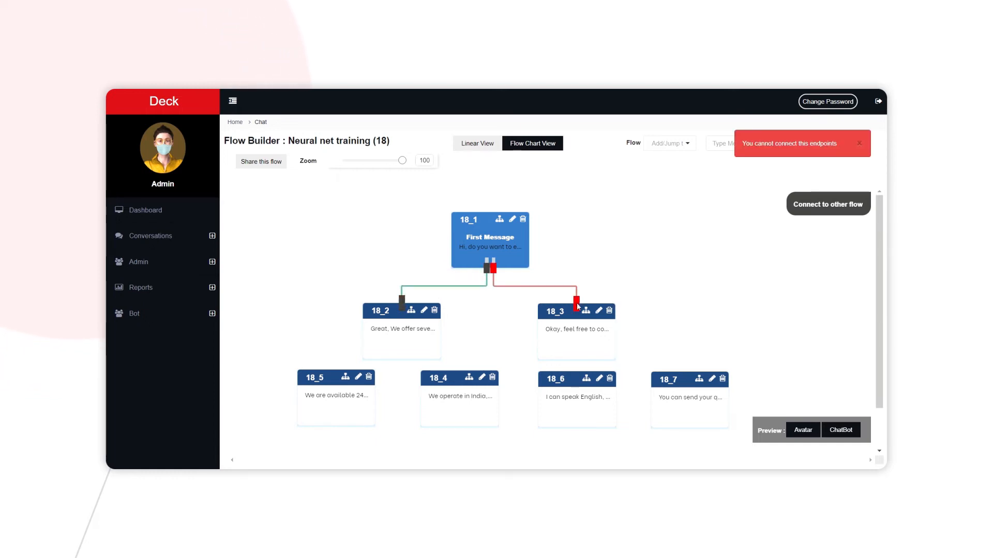
Step: Ask "what time you are available?" in the ChatBot preview, check the bot's reply and close the preview
{"action": "left_click", "coordinate": [837, 433]}
{"action": "left_click", "coordinate": [755, 391]}
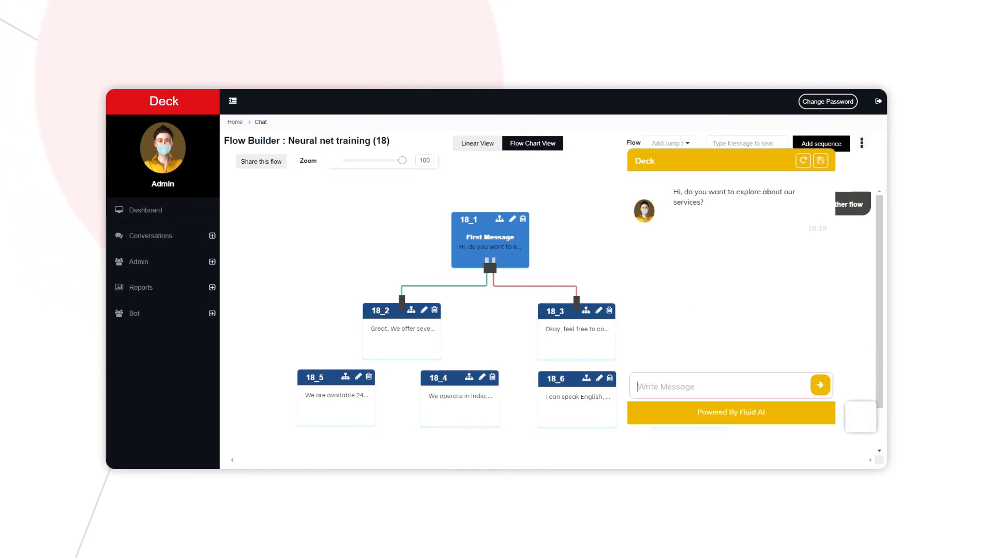
{"action": "type", "text": "what time you are available?"}
{"action": "key", "text": "Return"}
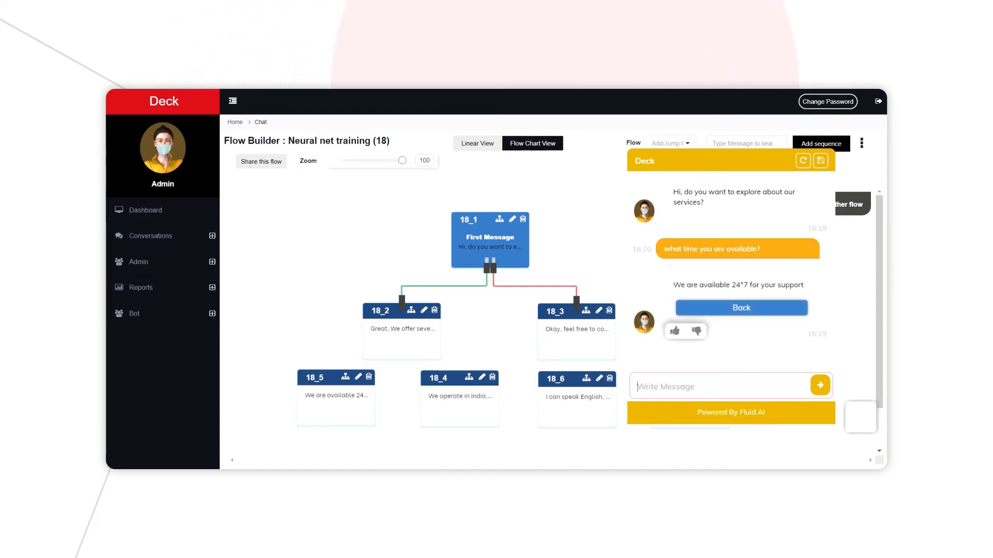
{"action": "left_click_drag", "start_coordinate": [673, 286], "coordinate": [807, 284]}
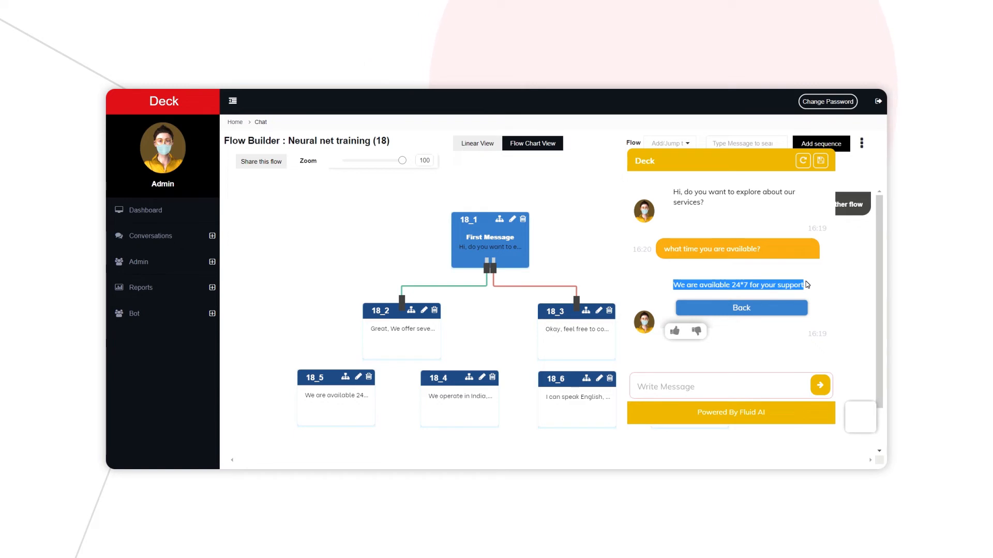
{"action": "left_click", "coordinate": [814, 292]}
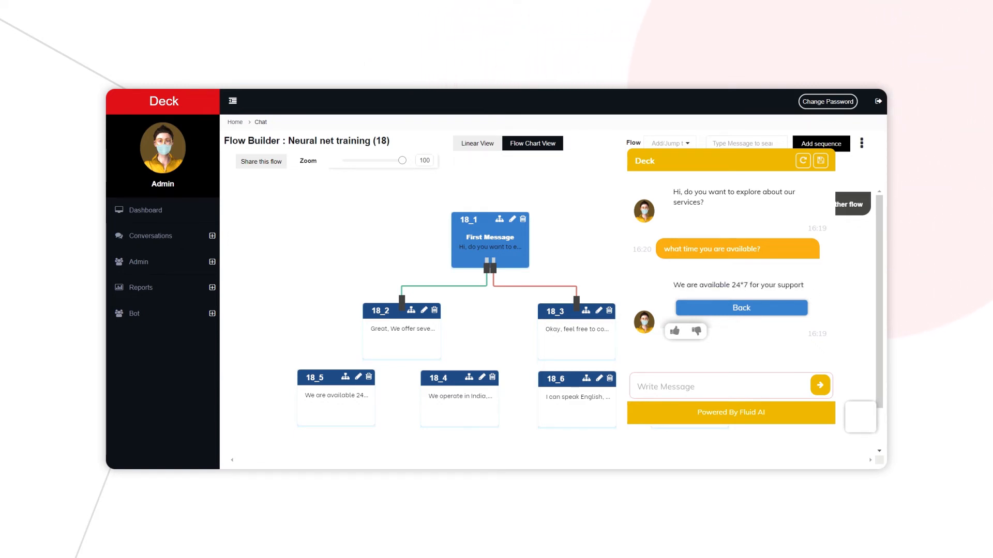
{"action": "left_click", "coordinate": [866, 427]}
Step: Review sequence 18_4's bot message, neural net, NeuralNet Variations and Evaluations, and save the sequence
{"action": "left_click", "coordinate": [482, 378]}
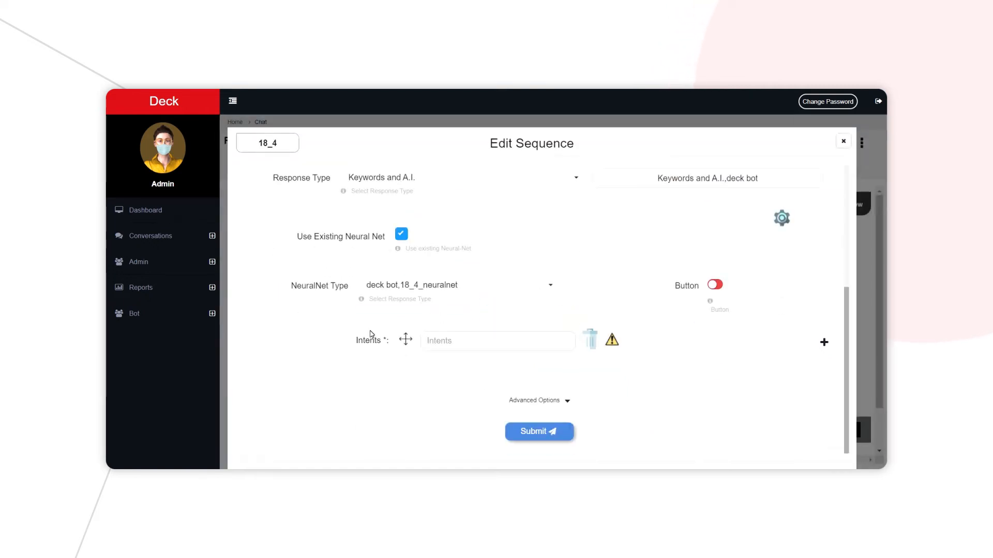
{"action": "scroll", "coordinate": [372, 335], "scroll_direction": "up", "scroll_amount": 4}
{"action": "scroll", "coordinate": [345, 314], "scroll_direction": "down", "scroll_amount": 4}
{"action": "left_click", "coordinate": [521, 405]}
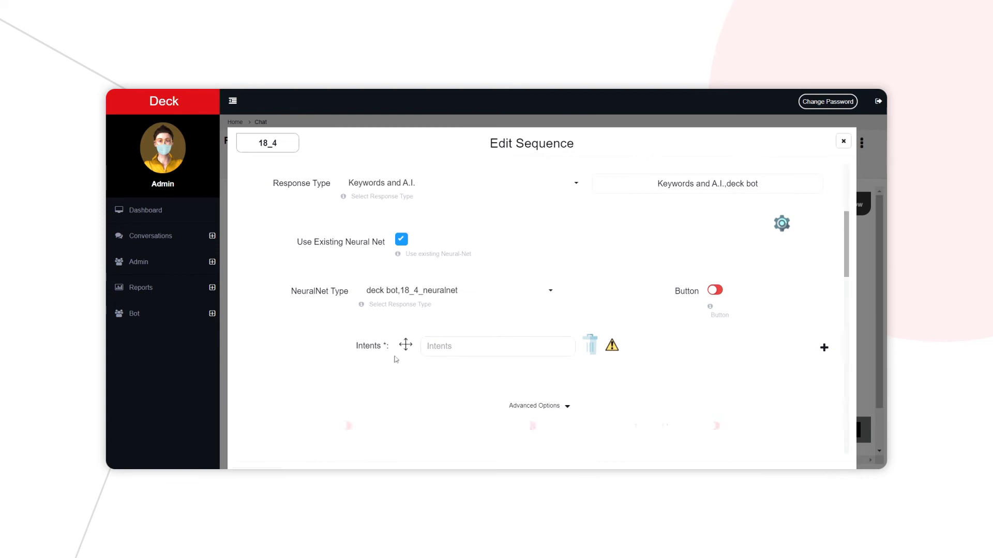
{"action": "scroll", "coordinate": [434, 383], "scroll_direction": "down", "scroll_amount": 3}
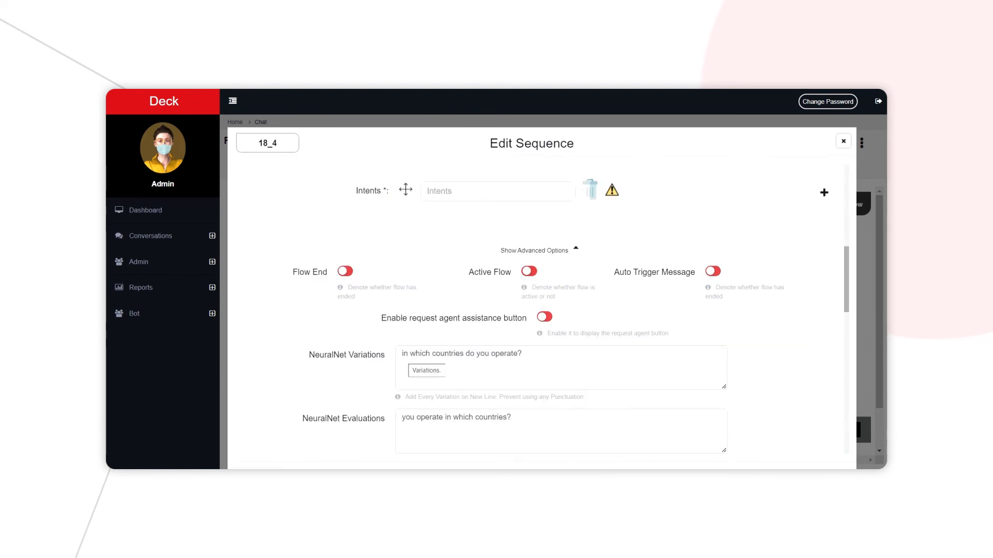
{"action": "scroll", "coordinate": [309, 367], "scroll_direction": "up", "scroll_amount": 8}
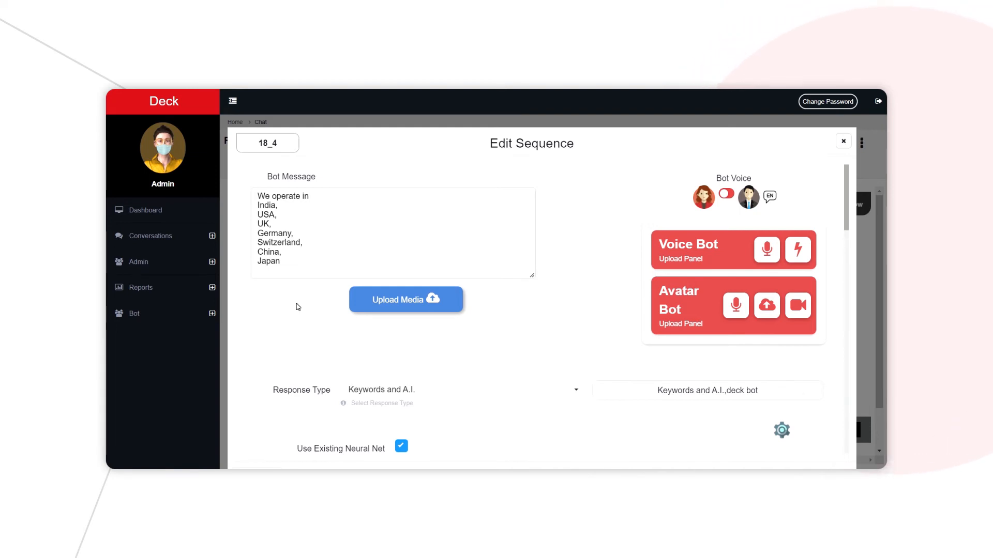
{"action": "scroll", "coordinate": [297, 304], "scroll_direction": "down", "scroll_amount": 10}
{"action": "left_click", "coordinate": [531, 433]}
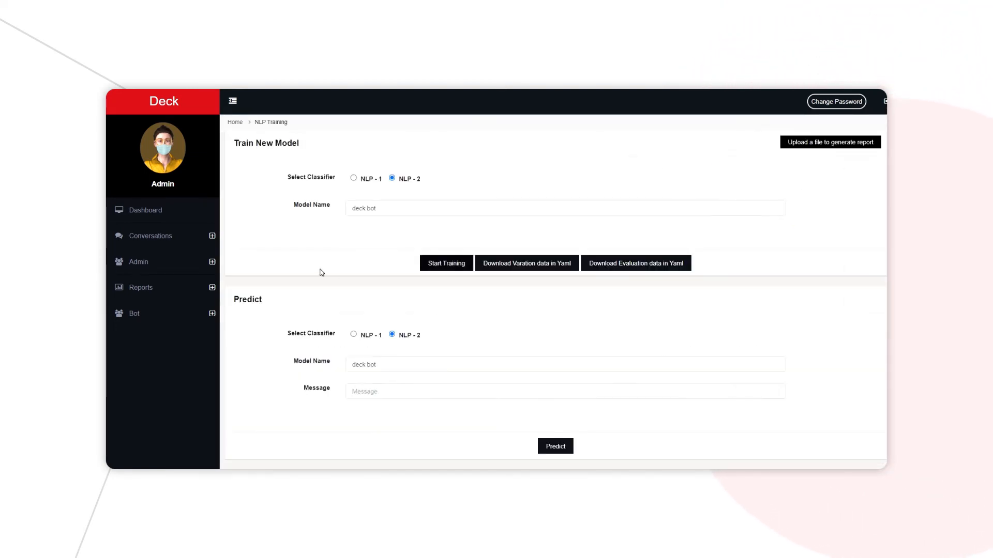
{"action": "scroll", "coordinate": [321, 269], "scroll_direction": "down", "scroll_amount": 3}
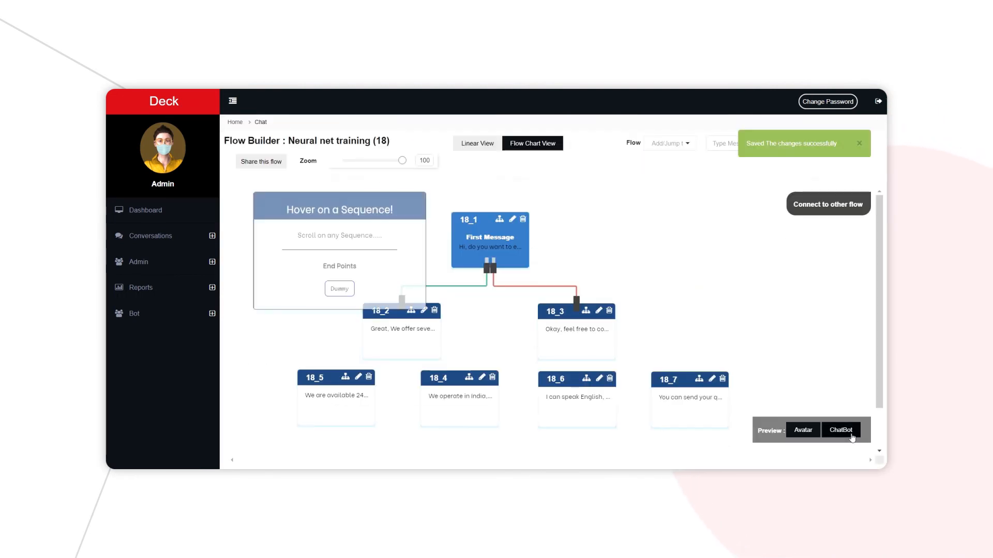
Step: Ask "which countries you are available" in the ChatBot preview to test the bot's answer
{"action": "left_click", "coordinate": [854, 430]}
{"action": "left_click", "coordinate": [749, 386]}
{"action": "type", "text": "which countries you are availale"}
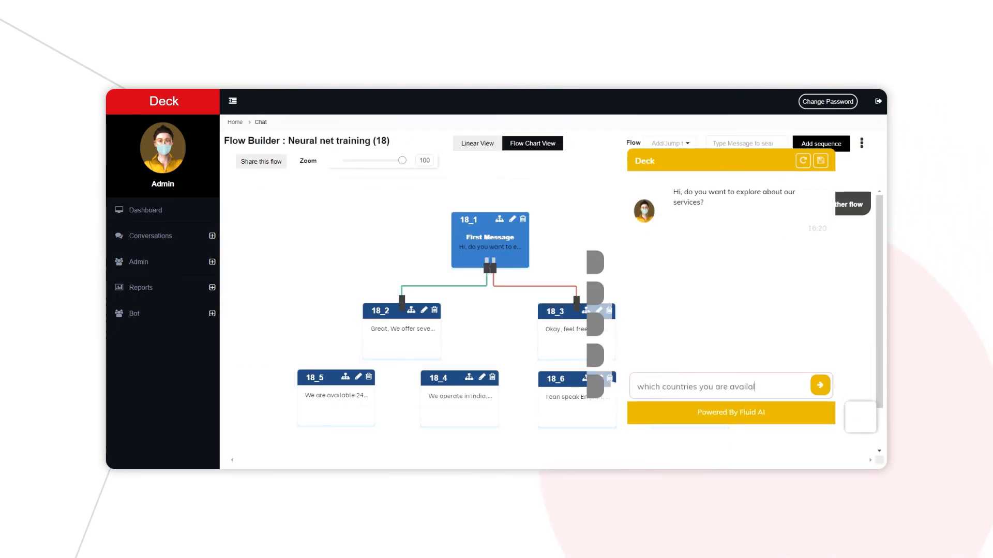
{"action": "key", "text": "BackSpace"}
{"action": "key", "text": "BackSpace"}
{"action": "type", "text": "ble"}
{"action": "key", "text": "Return"}
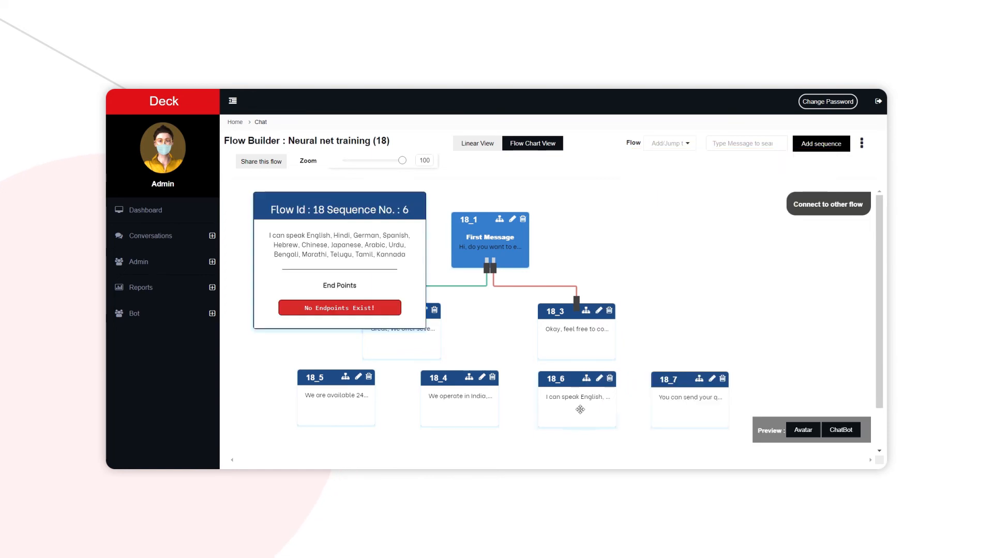
Step: Open sequence 18_6 for editing and review its NeuralNet Variations and bot message
{"action": "left_click", "coordinate": [721, 378]}
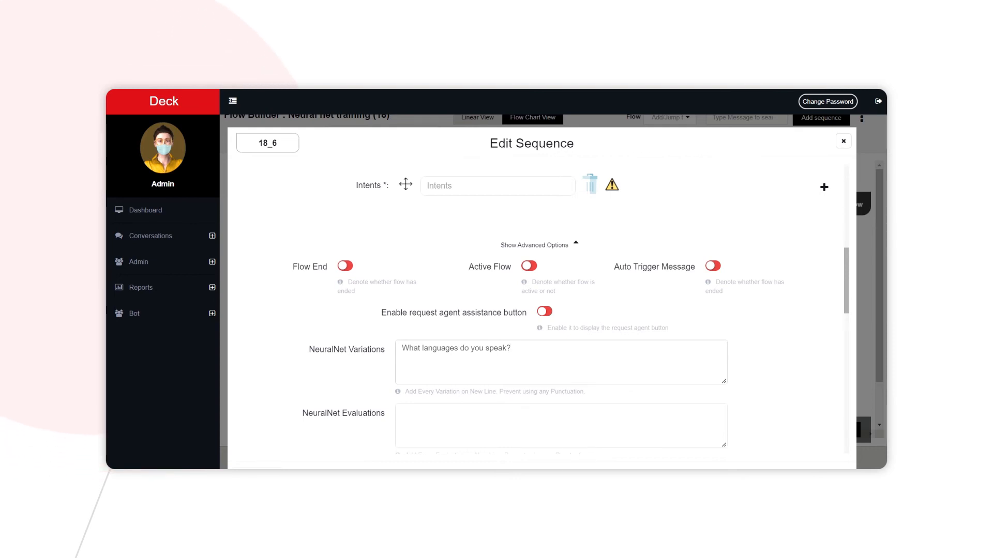
{"action": "scroll", "coordinate": [538, 311], "scroll_direction": "up", "scroll_amount": 7}
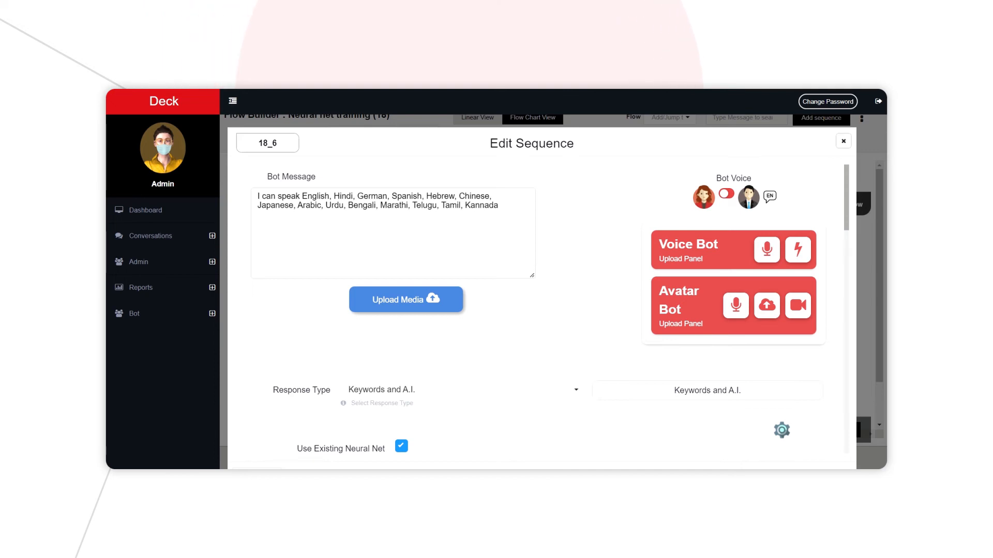
Step: Save sequence 18_6 and start training the deck bot model with the NLP - 2 classifier
{"action": "scroll", "coordinate": [523, 336], "scroll_direction": "down", "scroll_amount": 10}
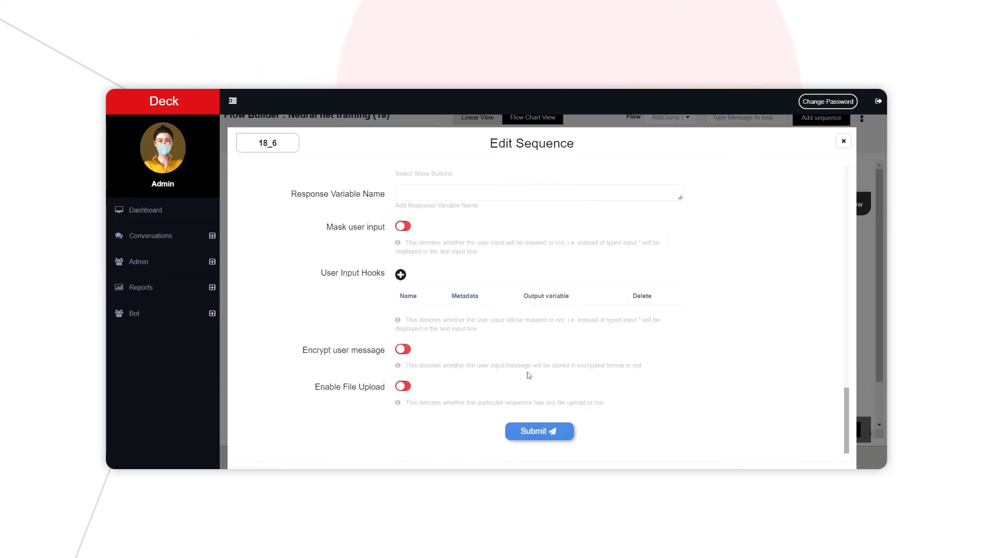
{"action": "left_click", "coordinate": [538, 431]}
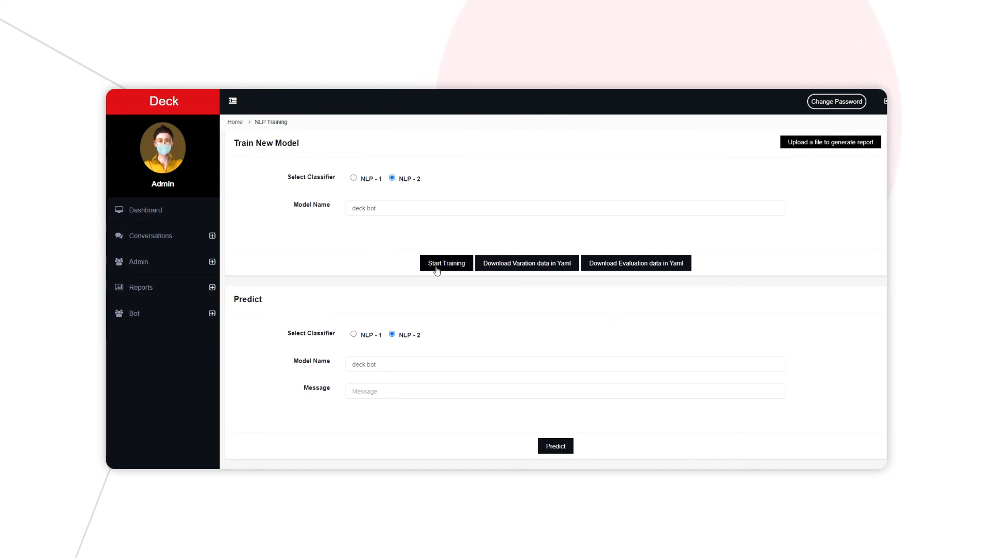
{"action": "left_click", "coordinate": [437, 263]}
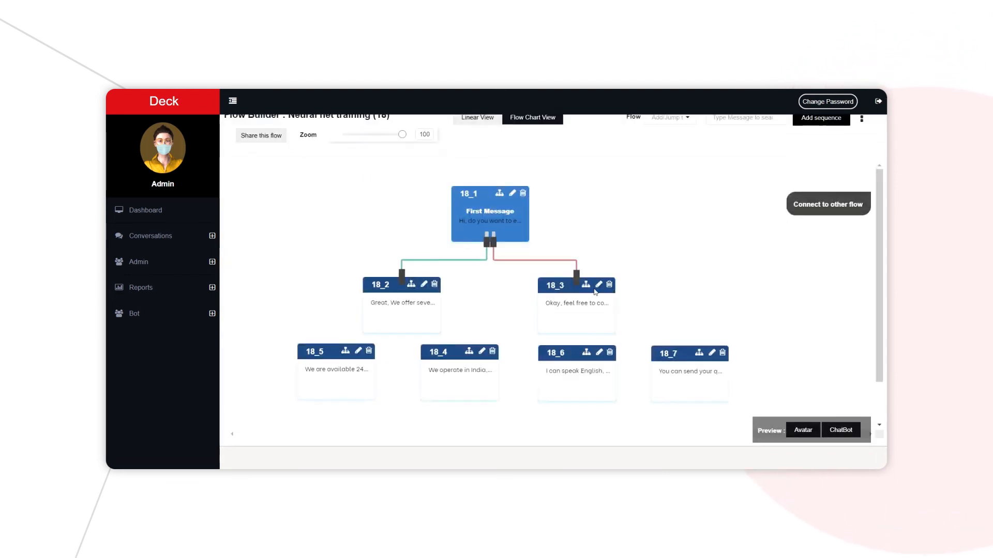
Step: Open sequence 18_7 for editing and expand its advanced options to review the NeuralNet Variations and Evaluations
{"action": "left_click", "coordinate": [696, 381]}
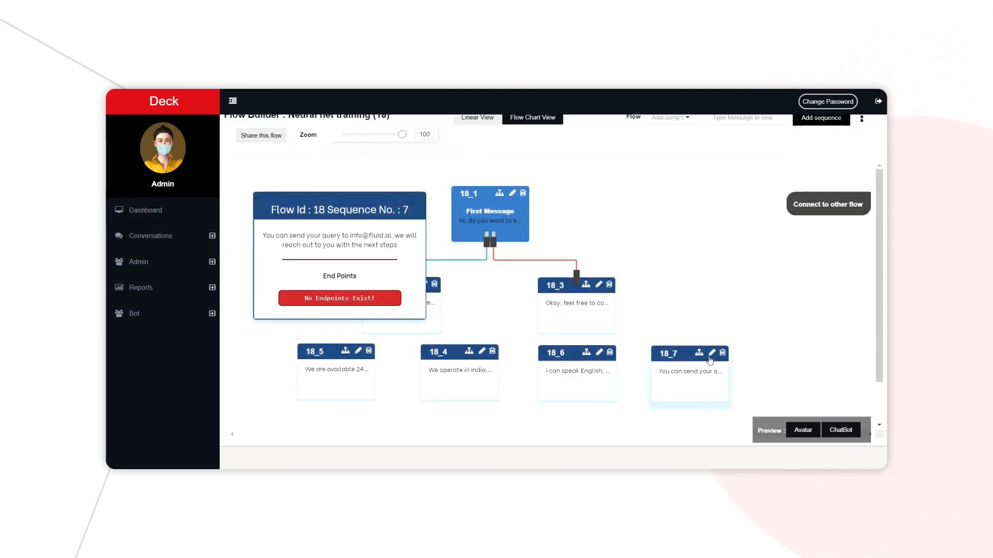
{"action": "left_click", "coordinate": [711, 355]}
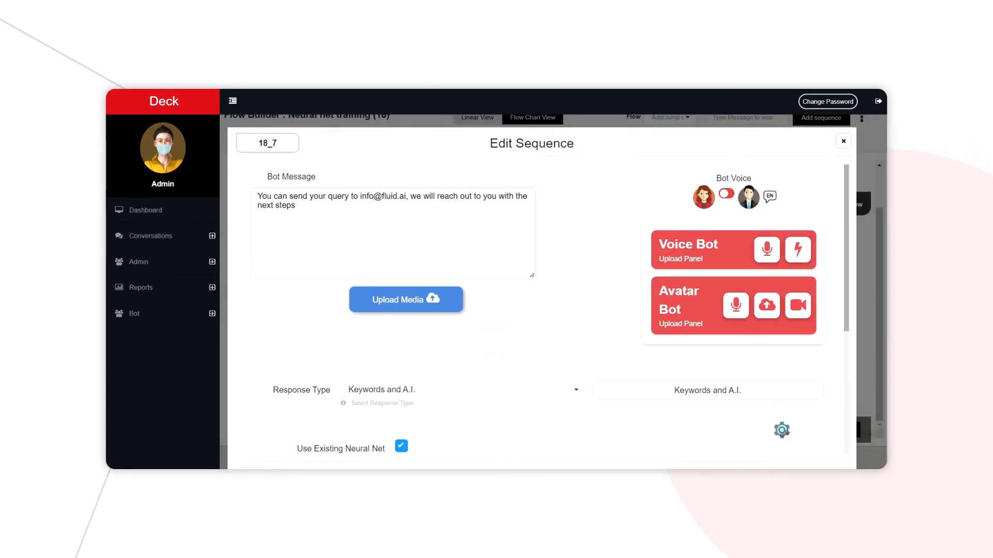
{"action": "scroll", "coordinate": [333, 312], "scroll_direction": "down", "scroll_amount": 5}
{"action": "left_click", "coordinate": [536, 401]}
{"action": "scroll", "coordinate": [367, 363], "scroll_direction": "down", "scroll_amount": 3}
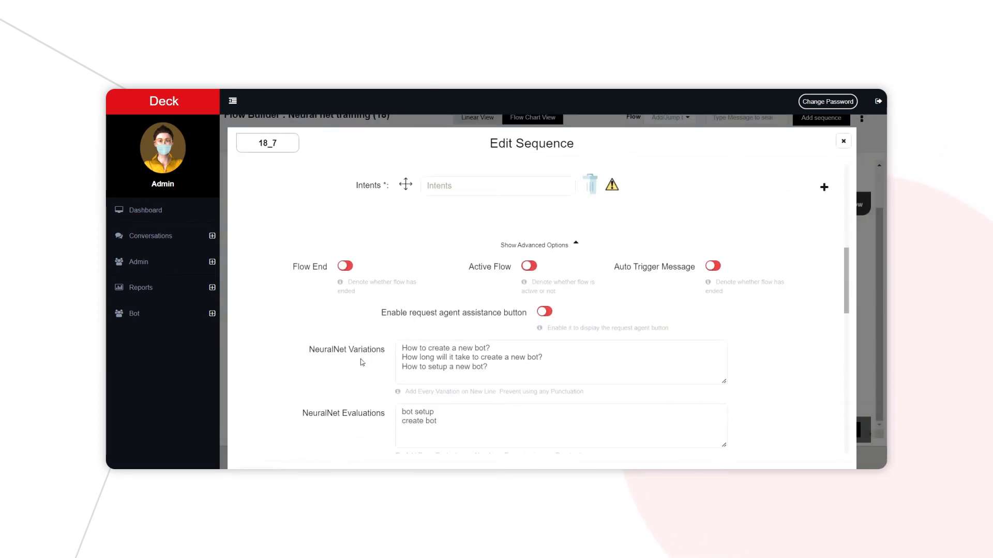
Step: Add a blank line after the last NeuralNet Variation of sequence 18_7 and review its bot message
{"action": "left_click", "coordinate": [492, 348]}
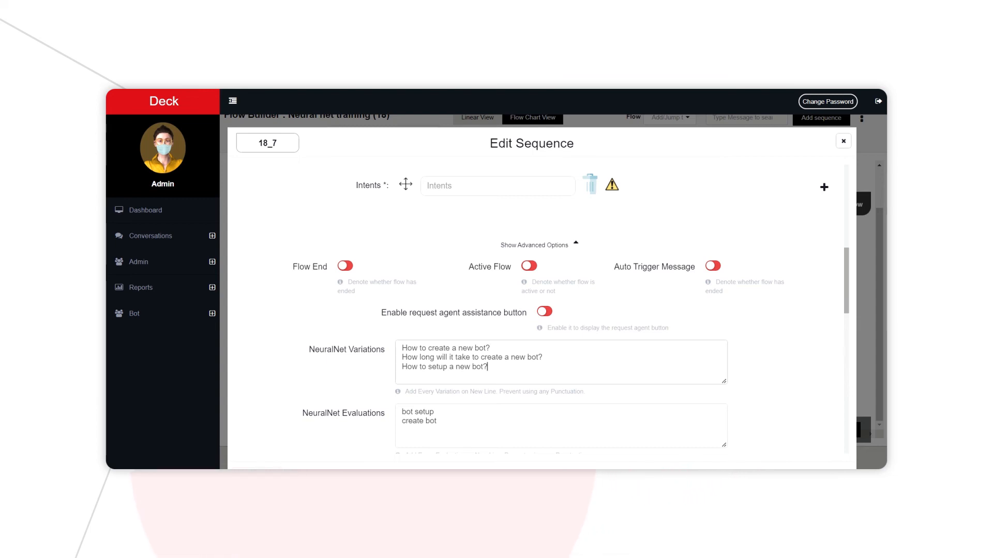
{"action": "key", "text": "Return"}
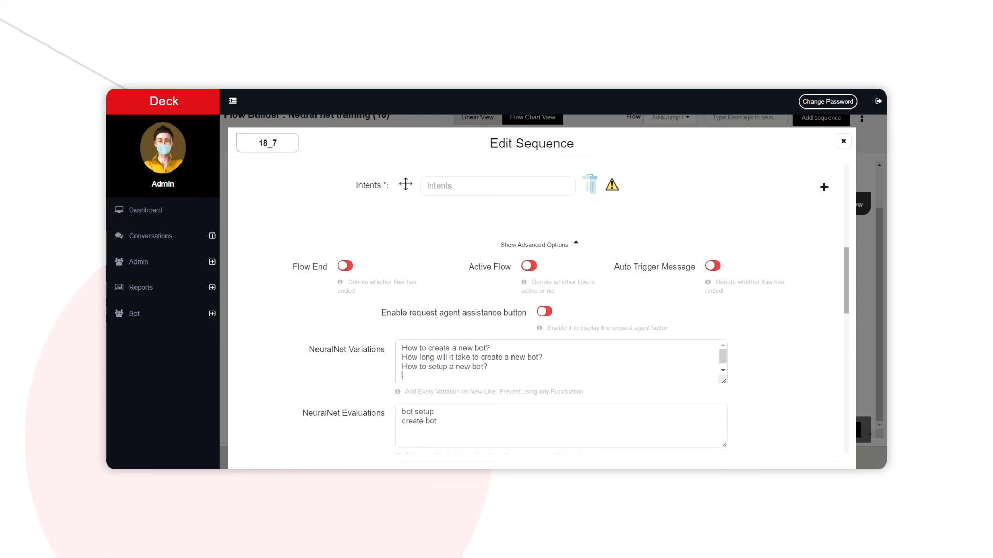
{"action": "left_click_drag", "start_coordinate": [402, 349], "coordinate": [542, 357]}
{"action": "left_click", "coordinate": [488, 366]}
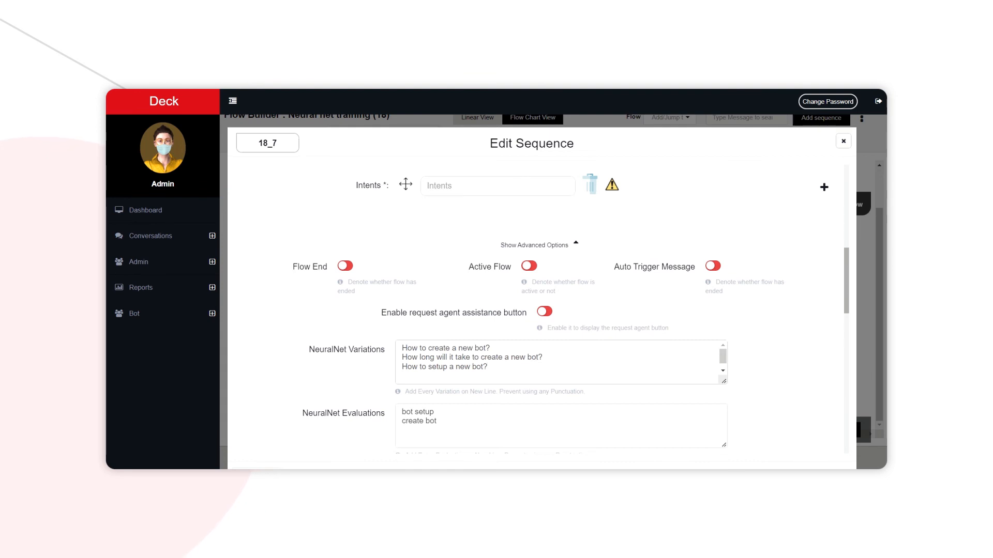
{"action": "scroll", "coordinate": [393, 362], "scroll_direction": "up", "scroll_amount": 10}
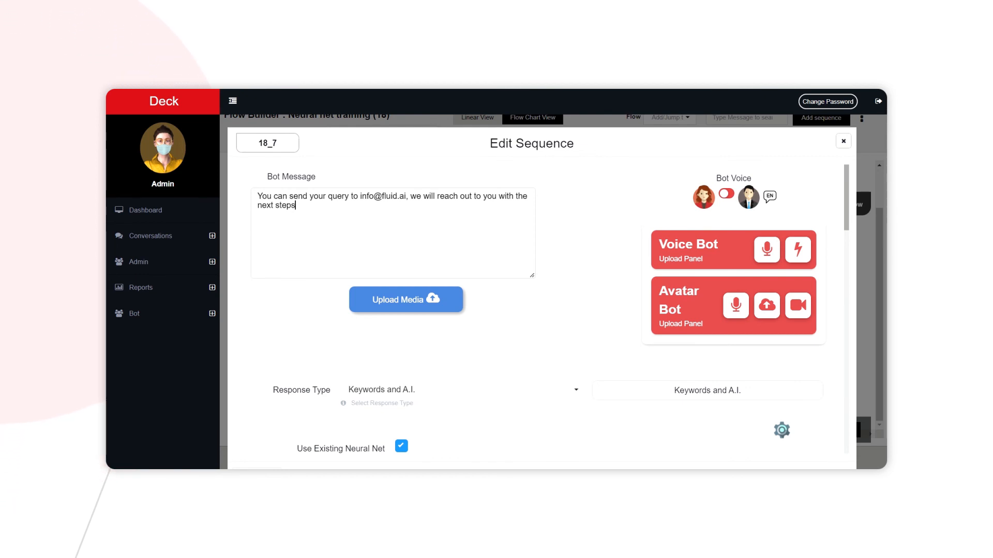
Step: Save sequence 18_7 and retrain the deck bot model with the NLP - 2 classifier
{"action": "scroll", "coordinate": [564, 354], "scroll_direction": "down", "scroll_amount": 15}
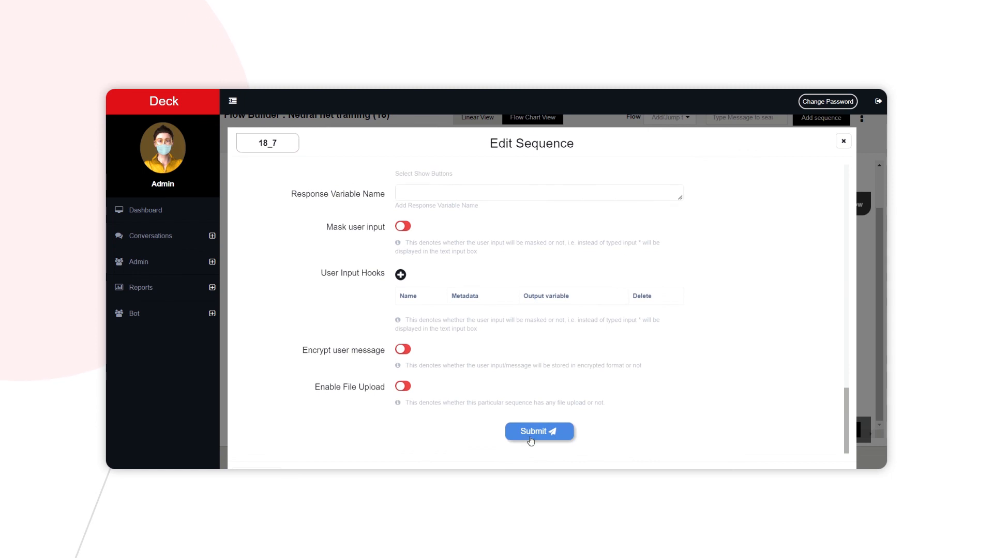
{"action": "left_click", "coordinate": [530, 440]}
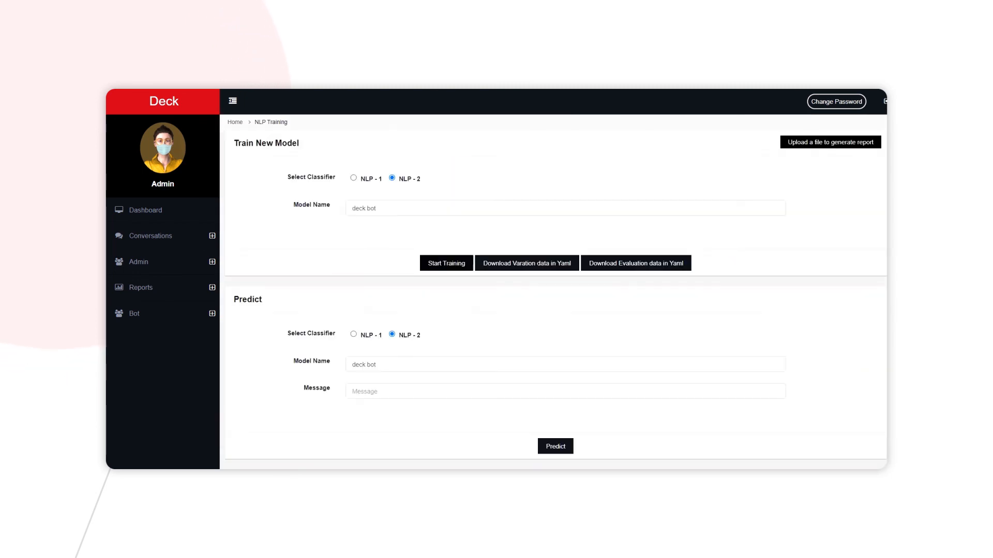
{"action": "left_click", "coordinate": [434, 264]}
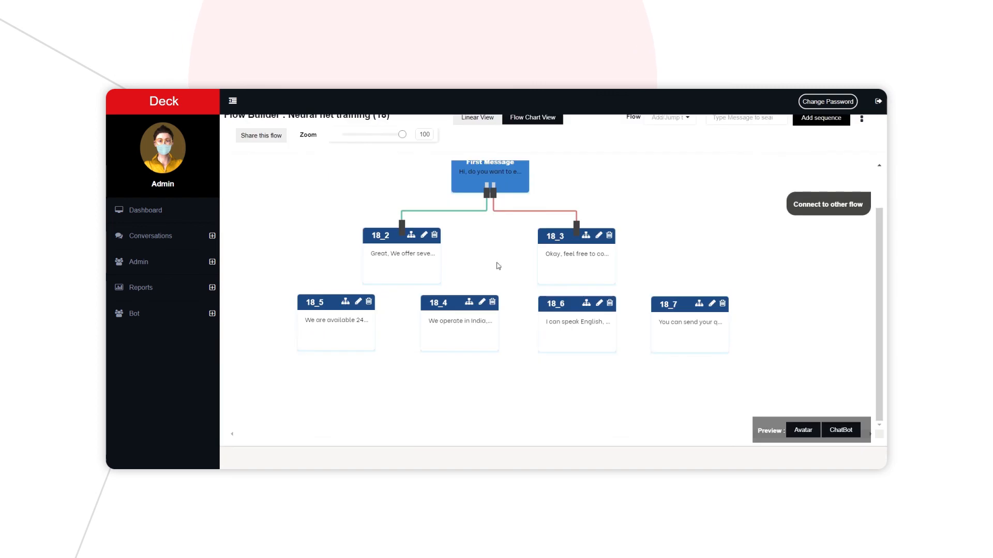
Step: Ask "what languages do you speak?" and "how to create a new bot?" in the ChatBot preview to test the bot's answers
{"action": "left_click", "coordinate": [803, 431]}
{"action": "left_click", "coordinate": [767, 386]}
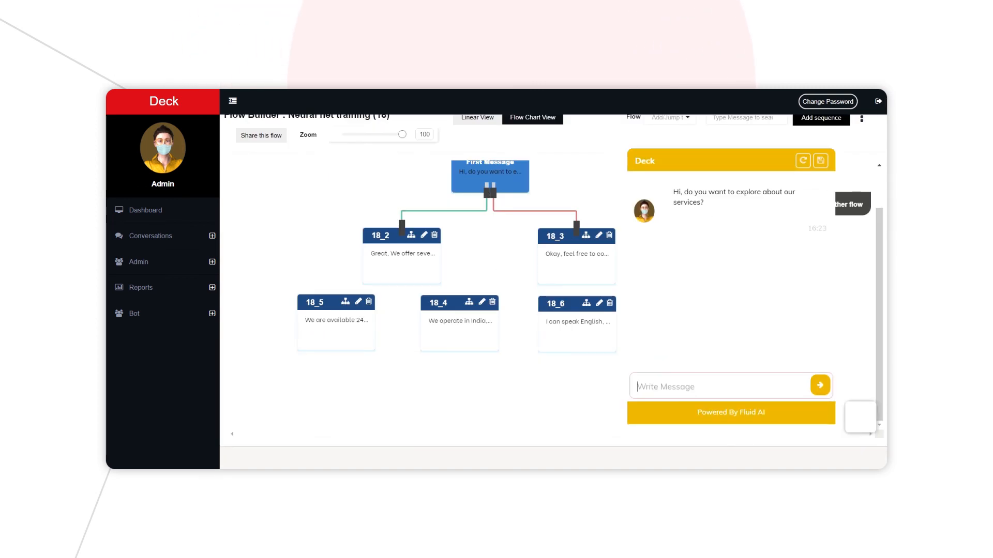
{"action": "type", "text": "what languages do you speak?"}
{"action": "key", "text": "Return"}
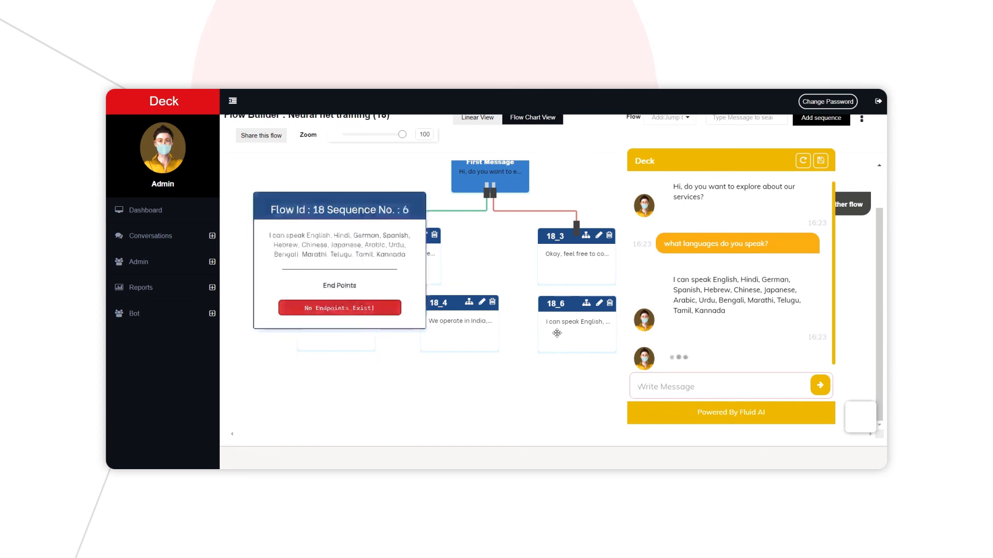
{"action": "type", "text": "how to create a new bot?"}
{"action": "key", "text": "Return"}
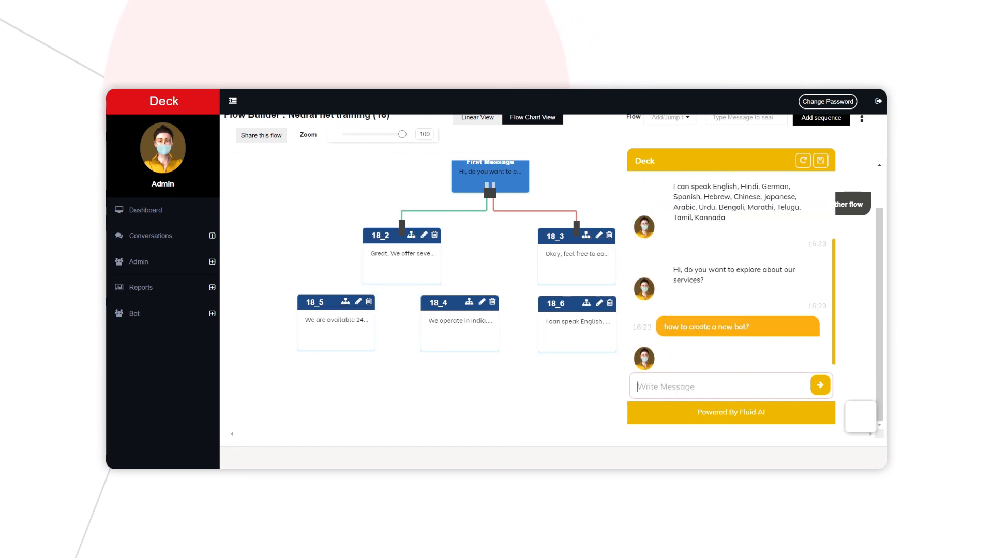